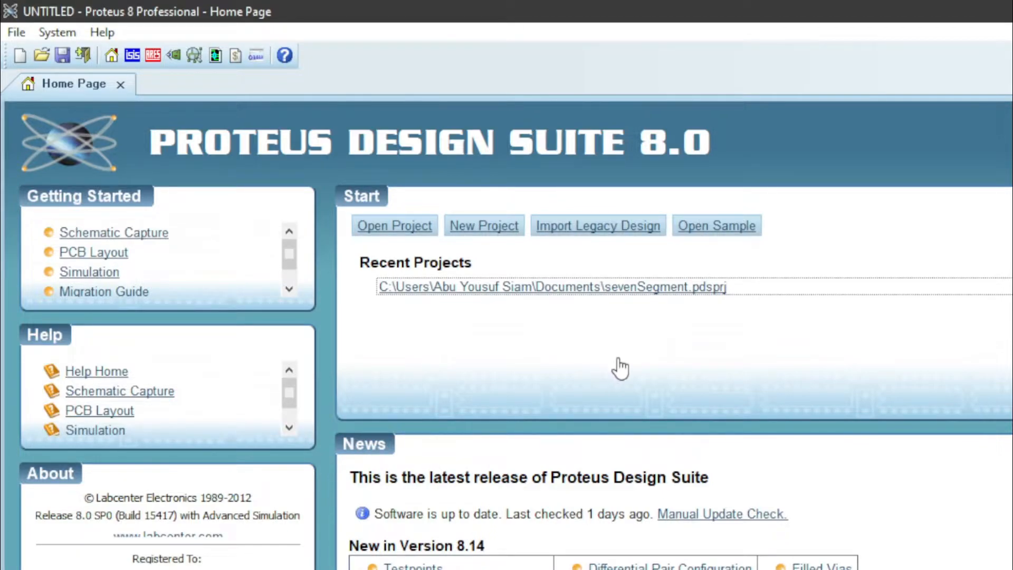
# - Start a new project named sevenSegment and choose the Lab02 folder inside Lab peripheral as its save location
pyautogui.click(16, 32)
pyautogui.click(47, 55)
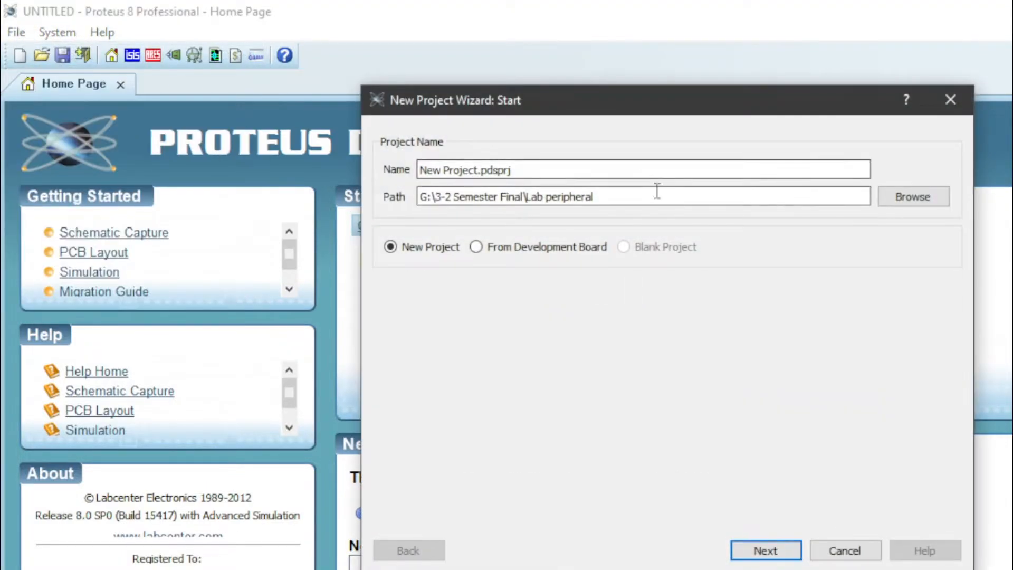
pyautogui.moveTo(478, 170); pyautogui.dragTo(399, 180)
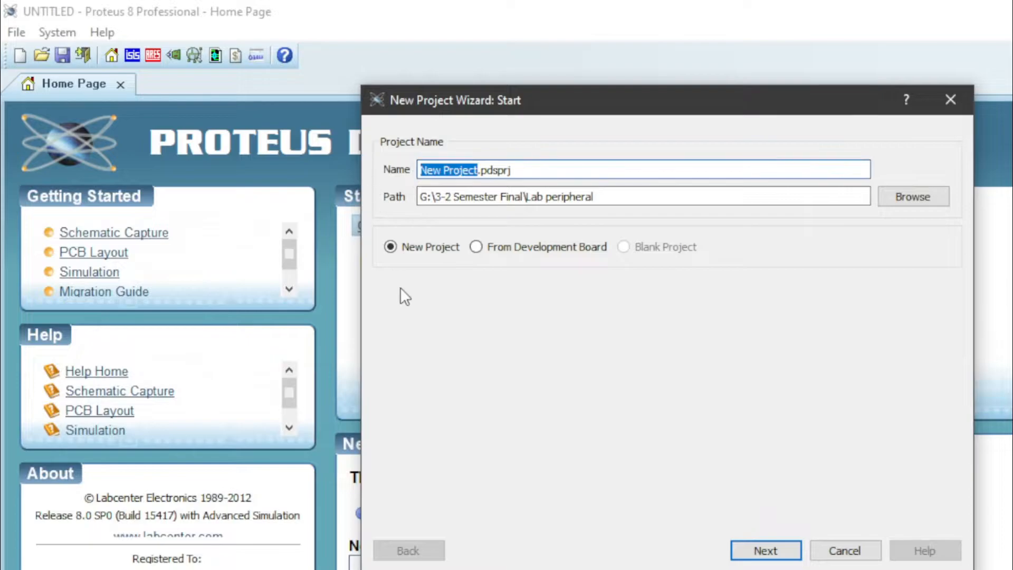
pyautogui.write('sevenSegment')
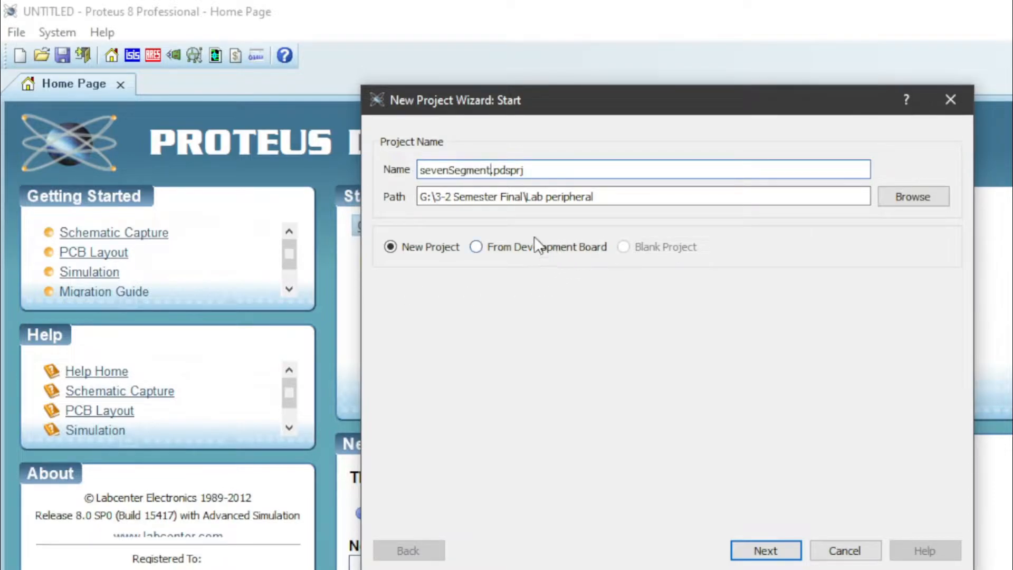
pyautogui.click(897, 198)
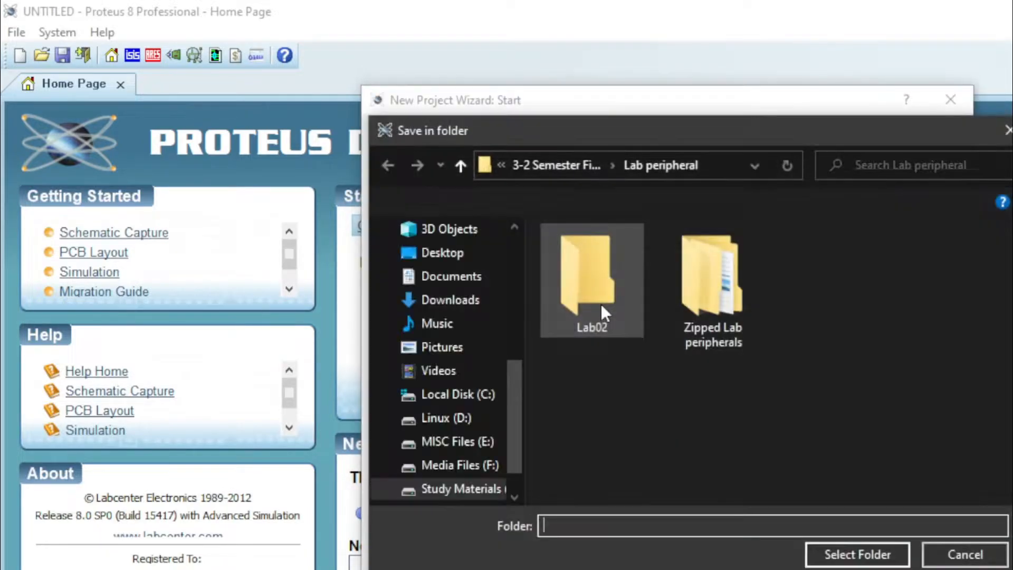
pyautogui.doubleClick(594, 296)
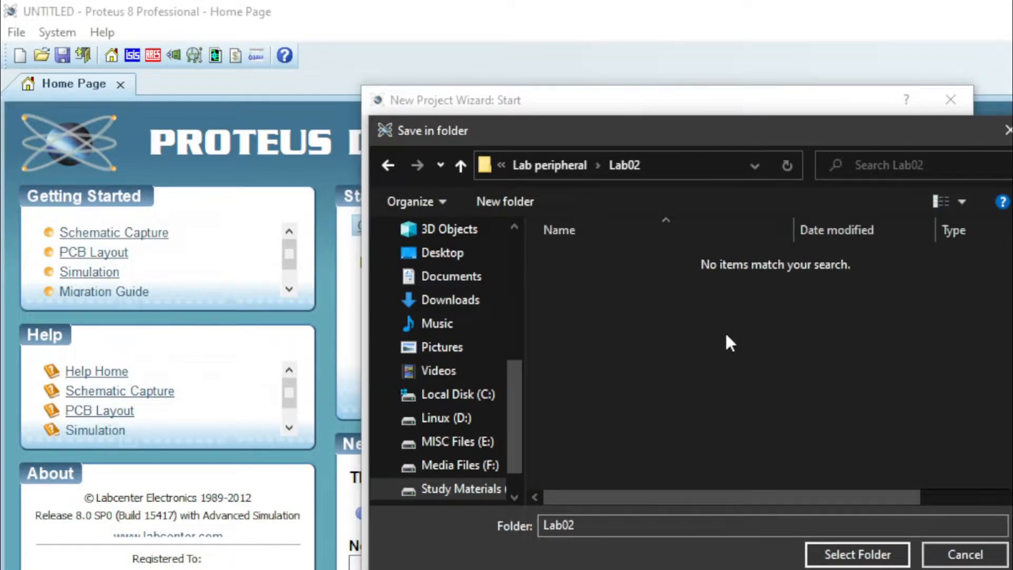
pyautogui.click(826, 554)
# - Finish the project wizard with no schematic, PCB layout or firmware, and open a blank Schematic Capture sheet
pyautogui.click(790, 551)
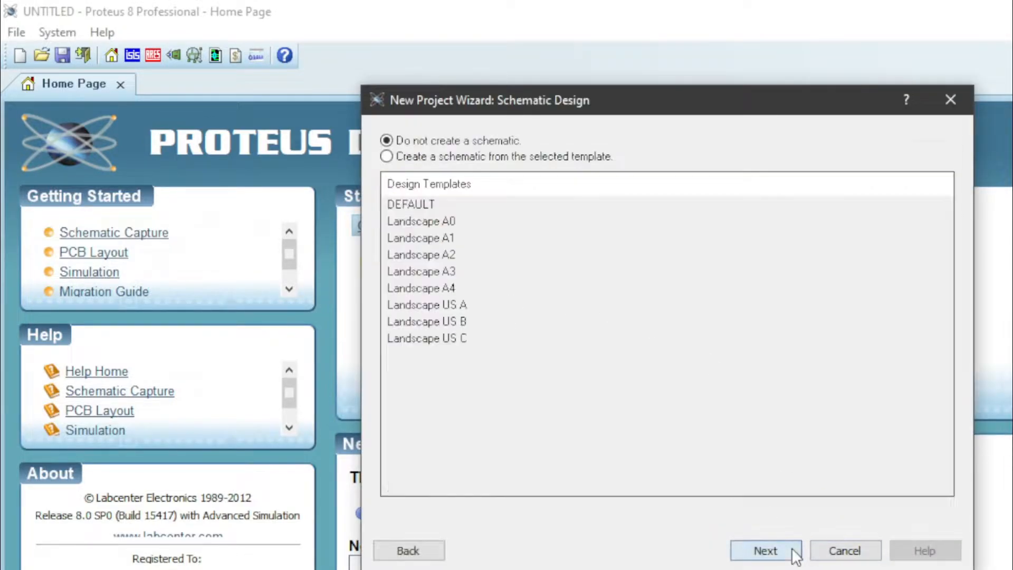
pyautogui.click(787, 553)
pyautogui.click(784, 555)
pyautogui.click(784, 555)
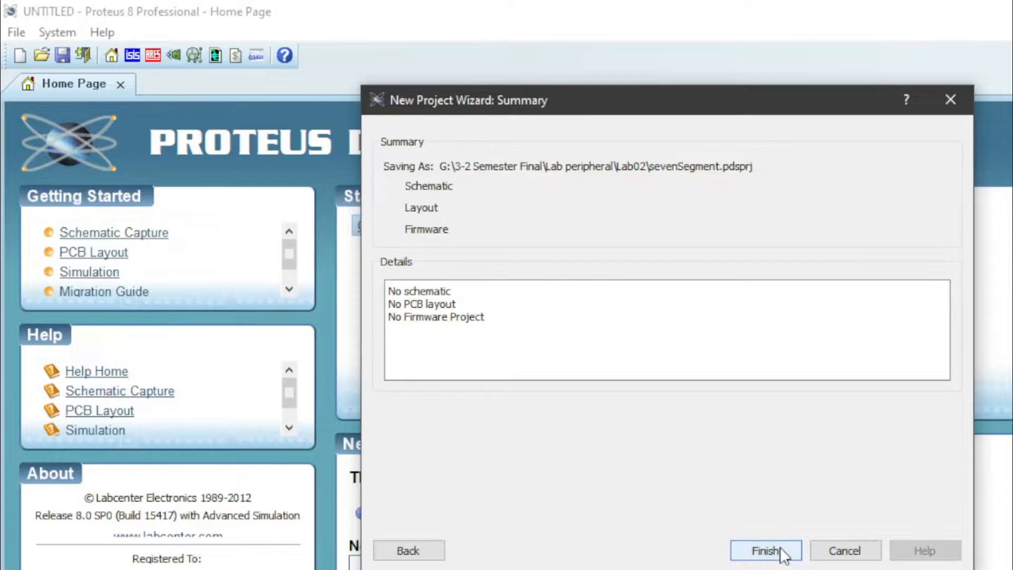
pyautogui.click(784, 555)
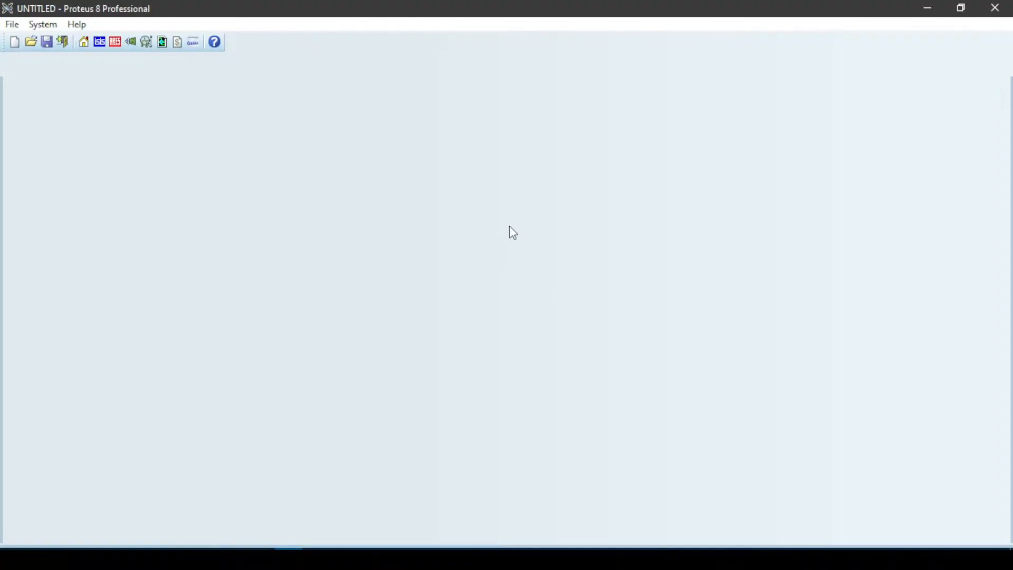
pyautogui.click(101, 46)
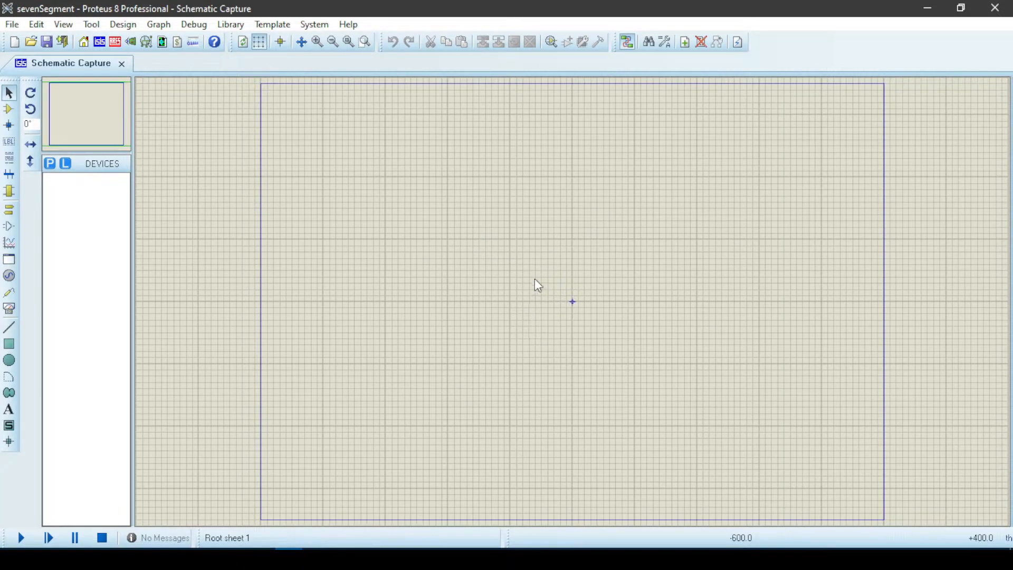
# - Find the ATMEGA32 in the device library and place one on the schematic sheet
pyautogui.click(50, 165)
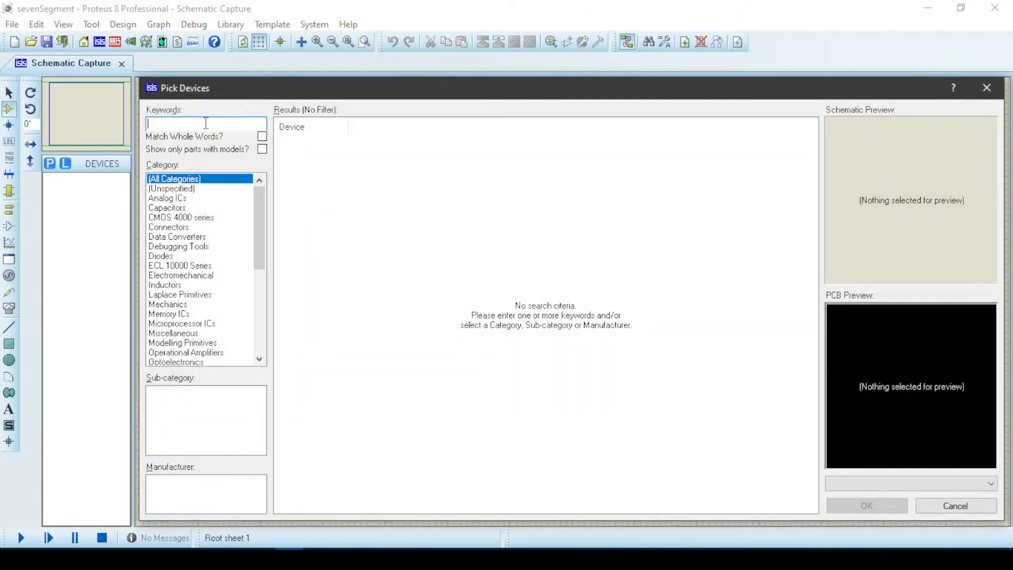
pyautogui.write('atmega32')
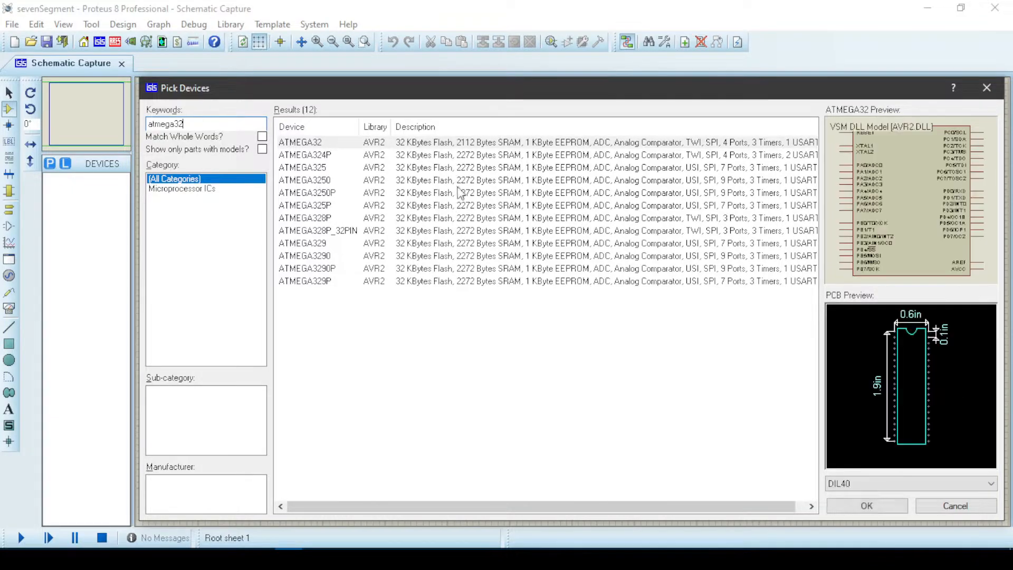
pyautogui.click(844, 505)
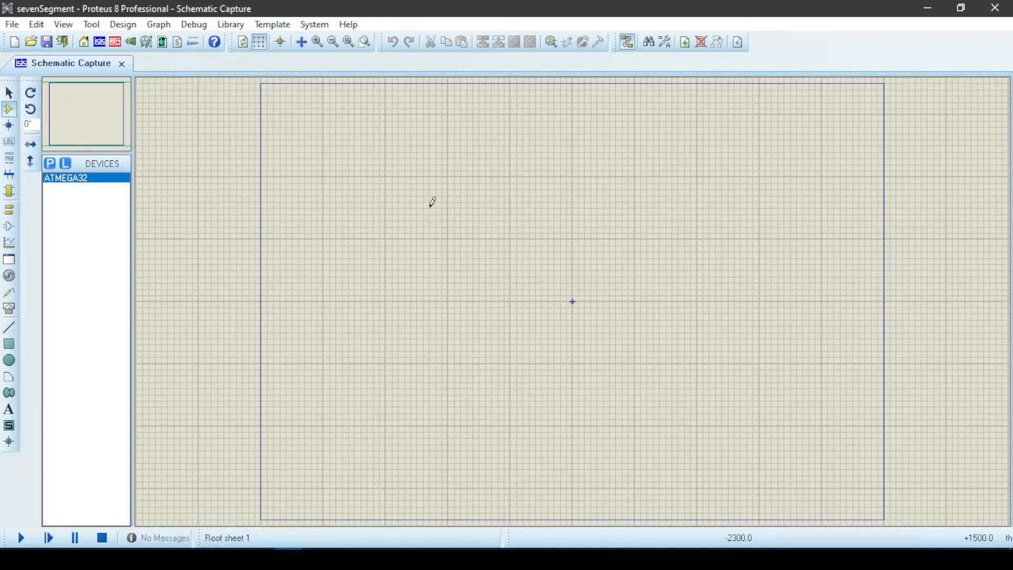
pyautogui.click(431, 202)
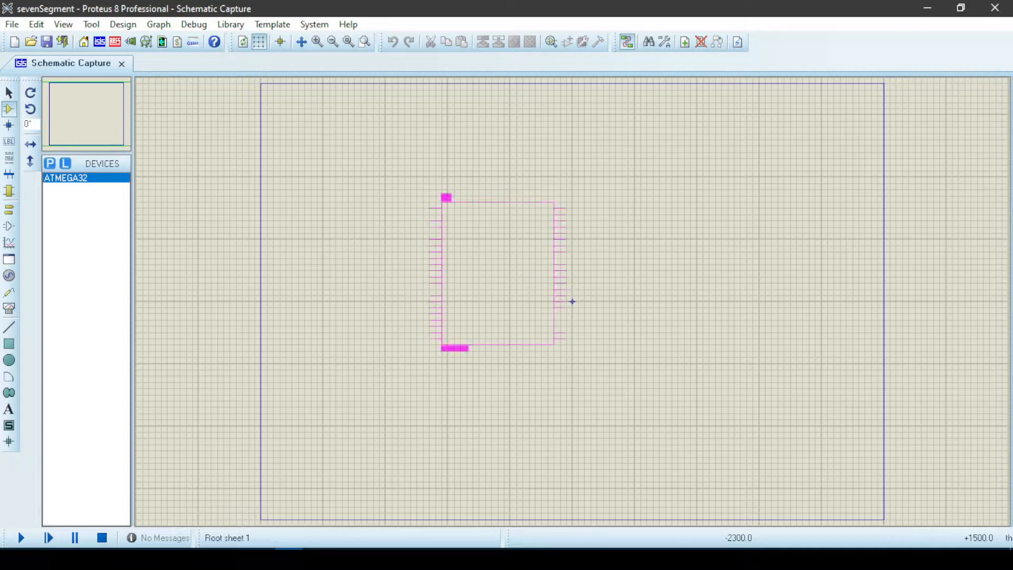
pyautogui.click(573, 301)
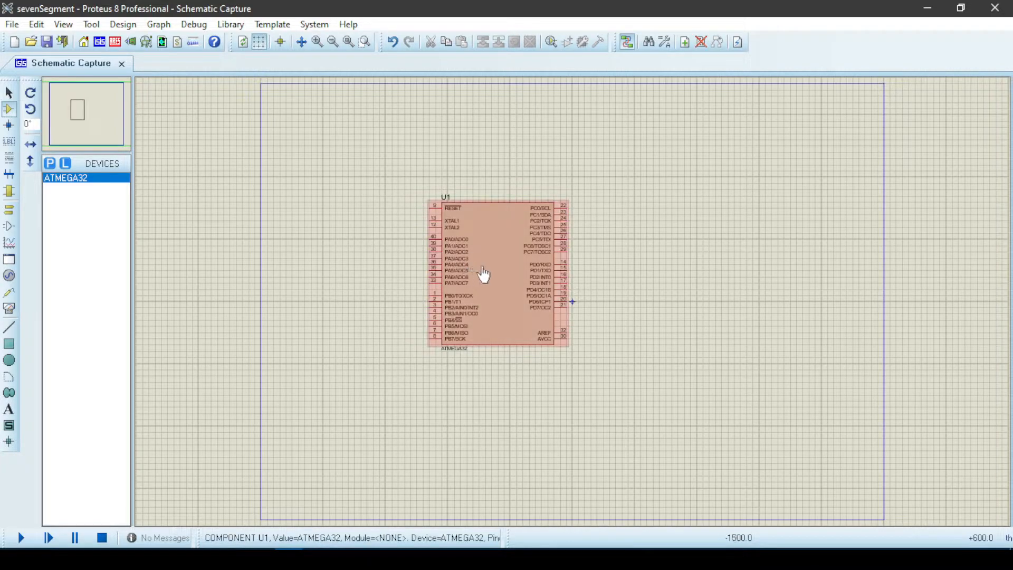
pyautogui.scroll(1, 574, 310)
pyautogui.scroll(1, 663, 303)
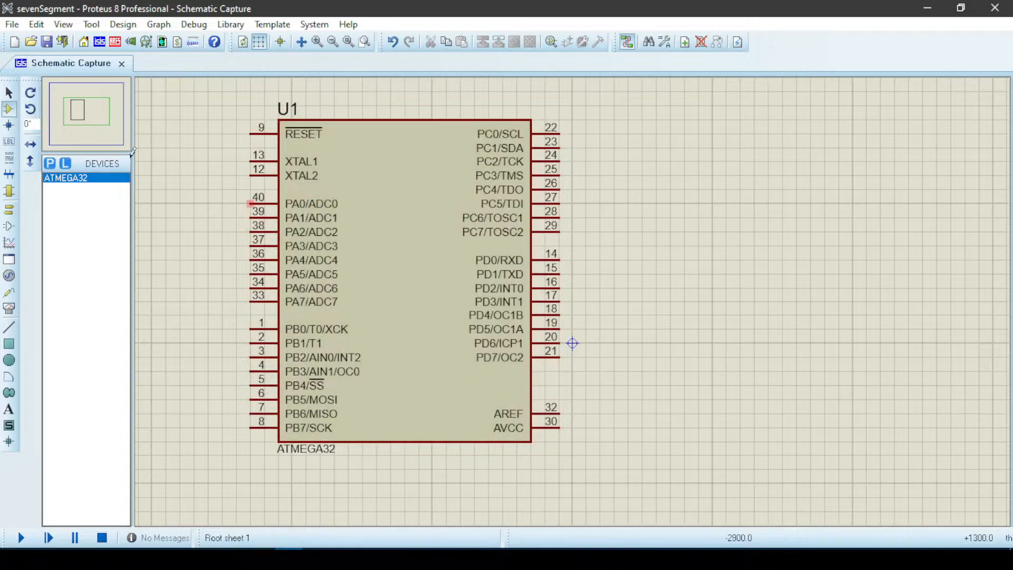
# - Find the 7SEG-COM-CATHODE display with the keyword 7seg and place it to the right of the ATMEGA32
pyautogui.click(50, 163)
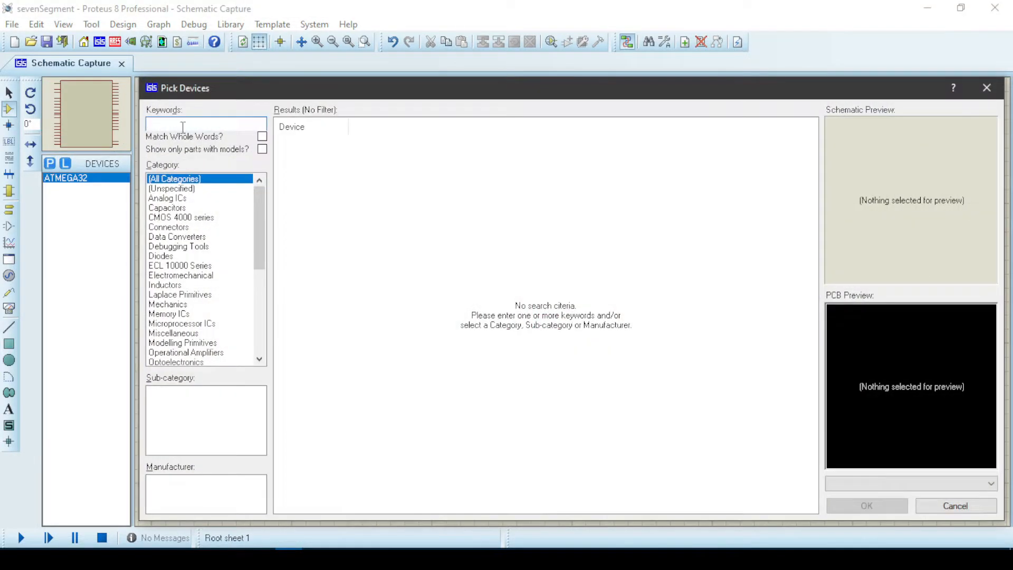
pyautogui.write('7seg')
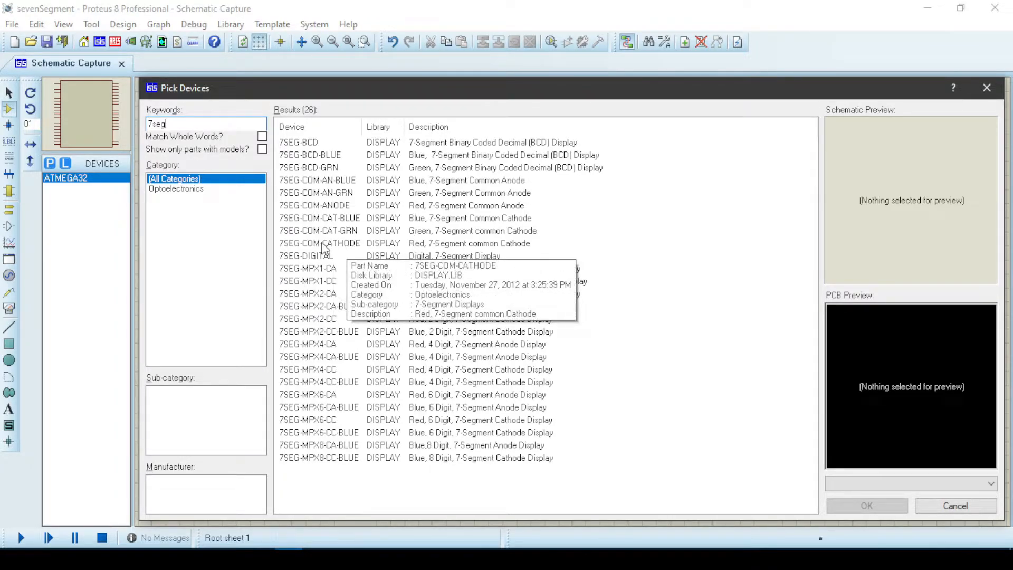
pyautogui.click(324, 246)
pyautogui.click(840, 502)
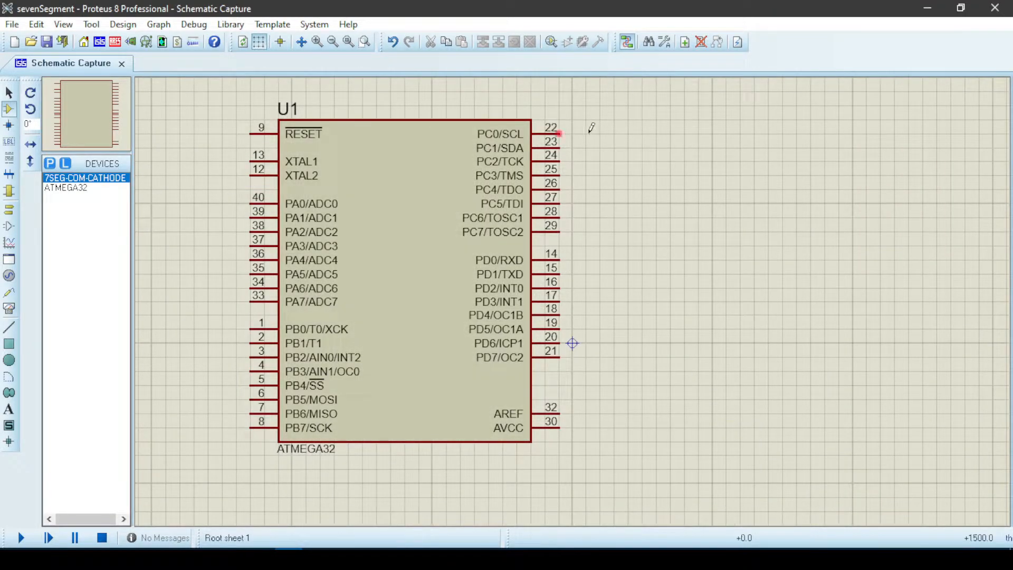
pyautogui.click(644, 129)
pyautogui.click(664, 110)
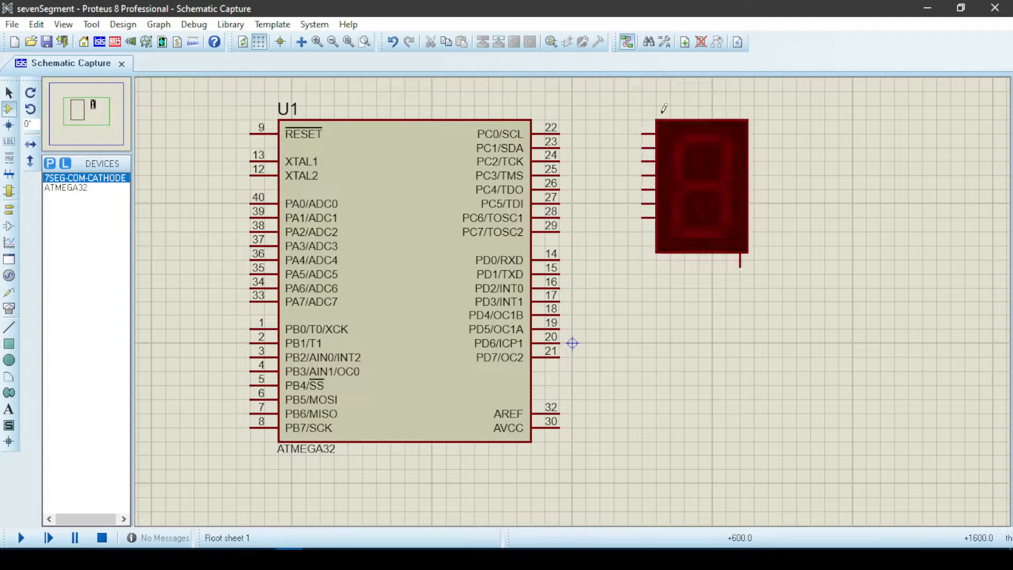
# - Wire ATMEGA32 pins PC0 through PC6, in order from the top, to the seven left-hand pins of the seven-segment display
pyautogui.click(560, 134)
pyautogui.click(642, 133)
pyautogui.click(559, 148)
pyautogui.click(641, 147)
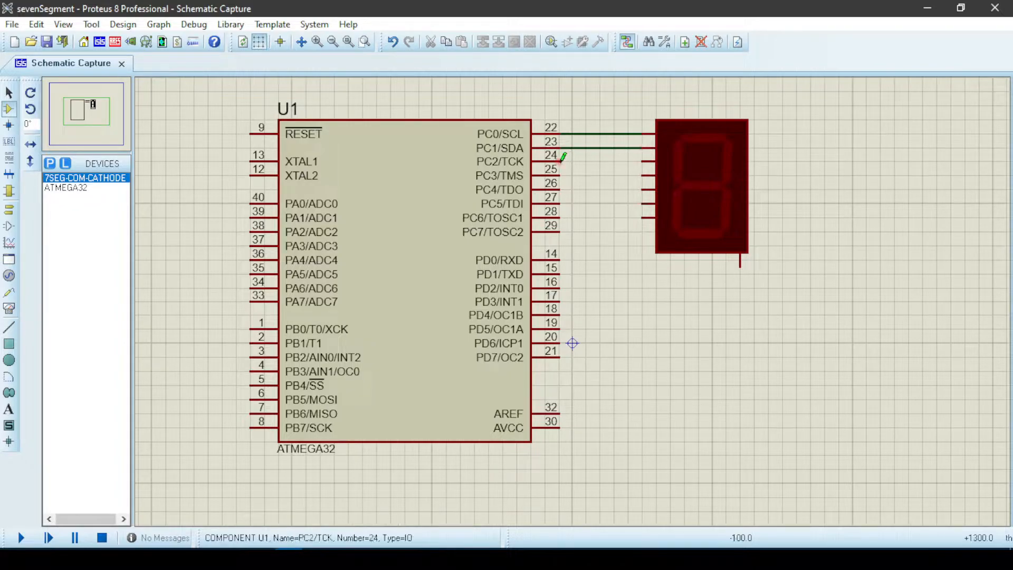
pyautogui.click(558, 161)
pyautogui.click(642, 161)
pyautogui.click(559, 176)
pyautogui.click(642, 176)
pyautogui.click(559, 189)
pyautogui.click(641, 189)
pyautogui.click(559, 204)
pyautogui.click(641, 204)
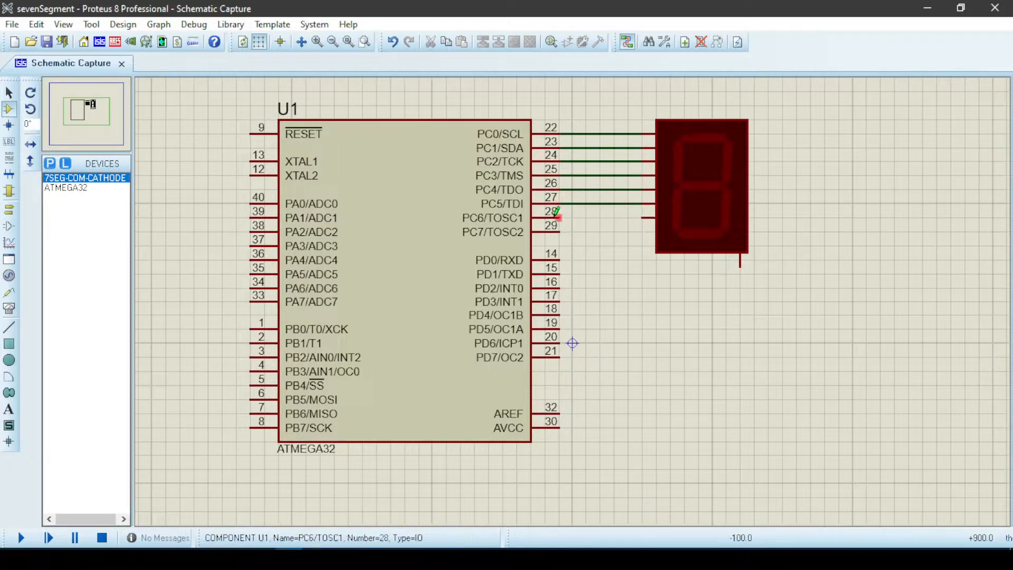
pyautogui.click(559, 217)
pyautogui.click(642, 218)
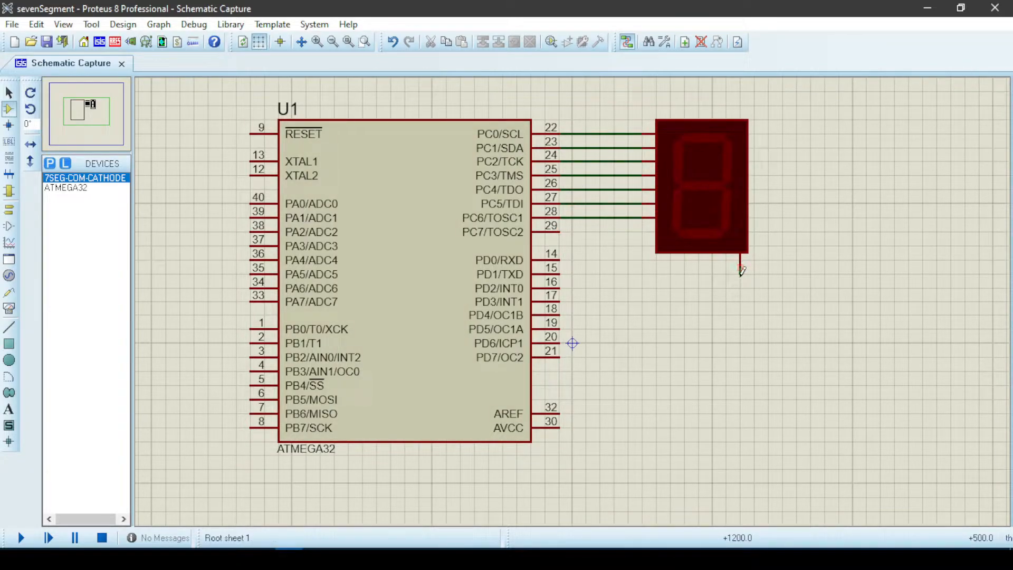
# - Wire the ATMEGA32's PC7 pin around beneath the display to its bottom common pin
pyautogui.hotkey('ctrl', 'z')
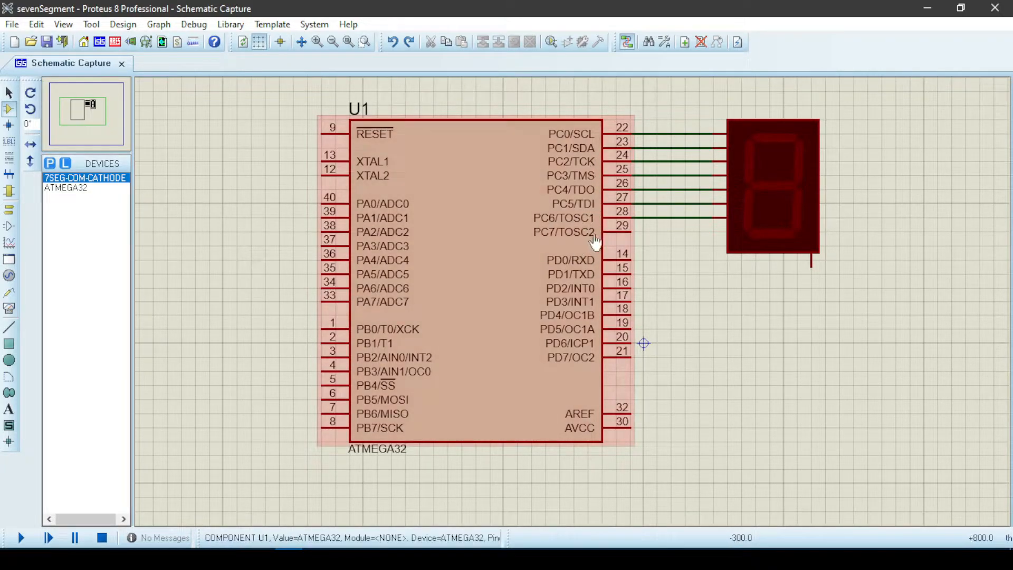
pyautogui.click(629, 231)
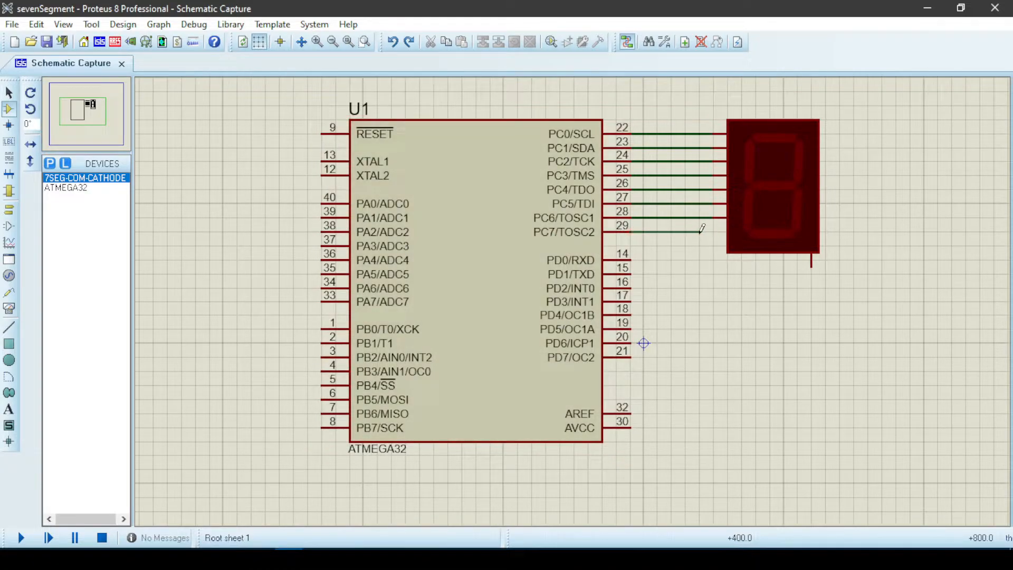
pyautogui.click(700, 232)
pyautogui.click(699, 274)
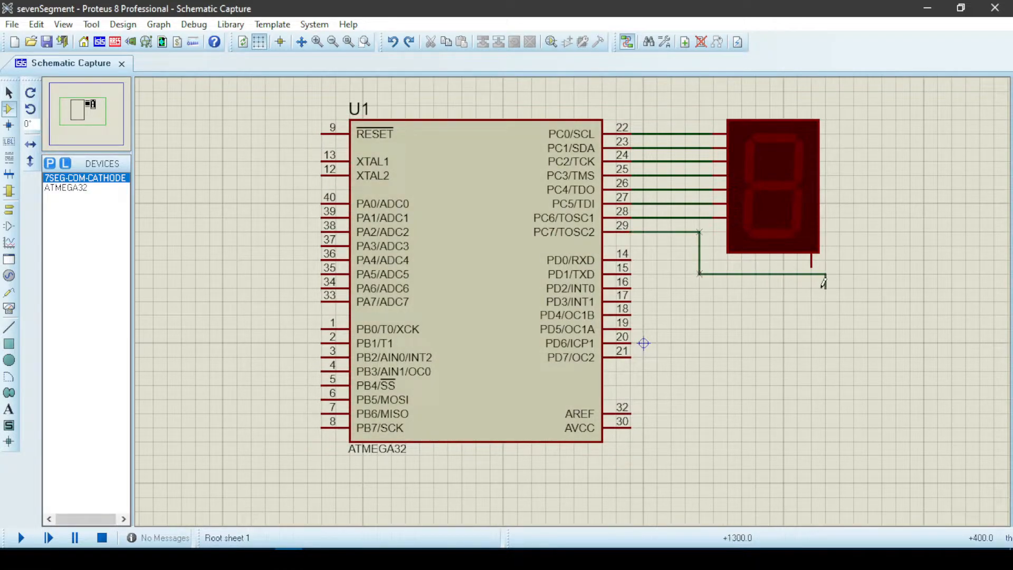
pyautogui.click(812, 272)
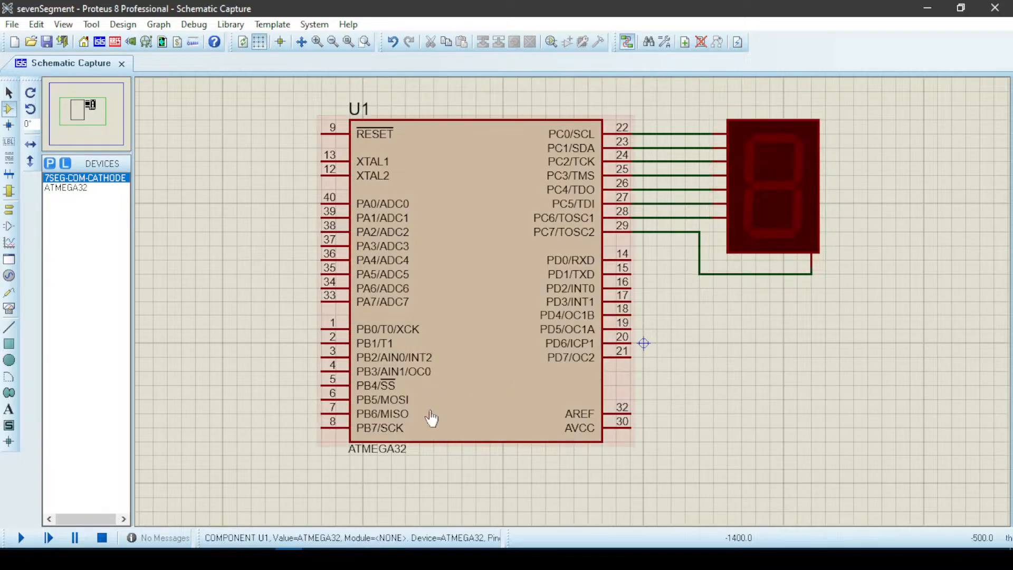
# - Switch to Programmers Notepad [WinAVR], maximize the blank document and save it as main.c in the Lab02 folder
pyautogui.press('super')
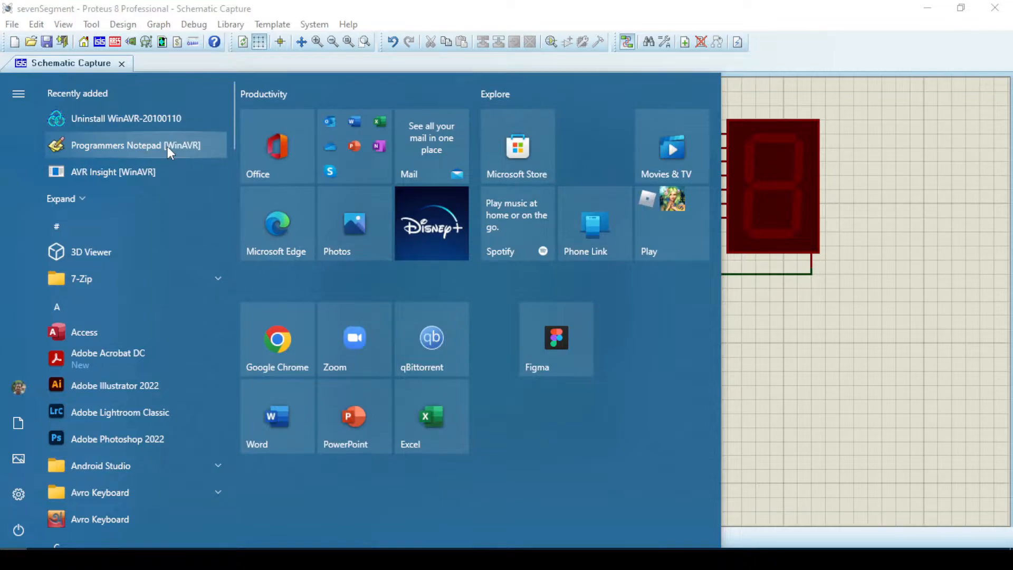
pyautogui.click(167, 146)
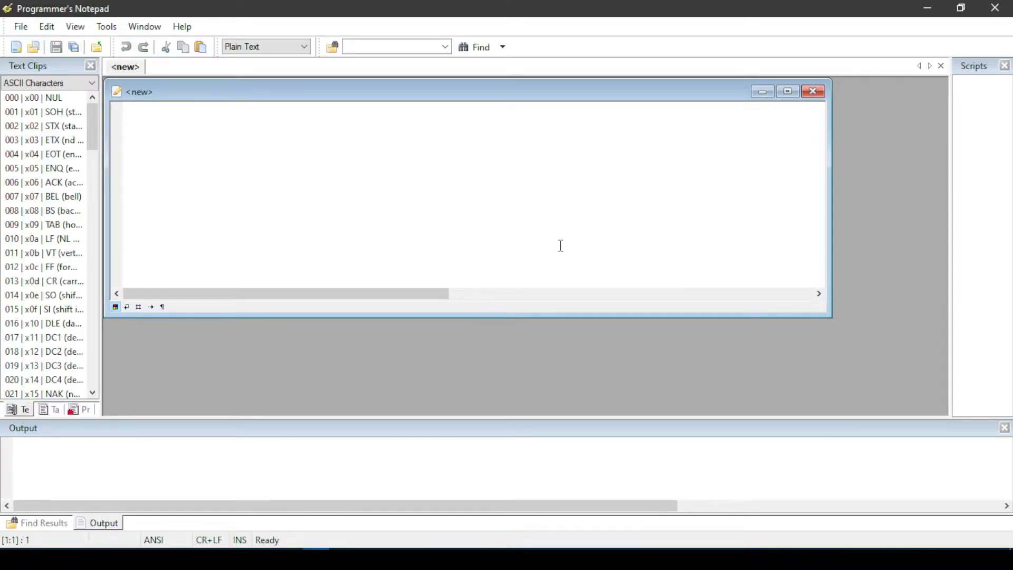
pyautogui.click(788, 92)
pyautogui.hotkey('ctrl', 's')
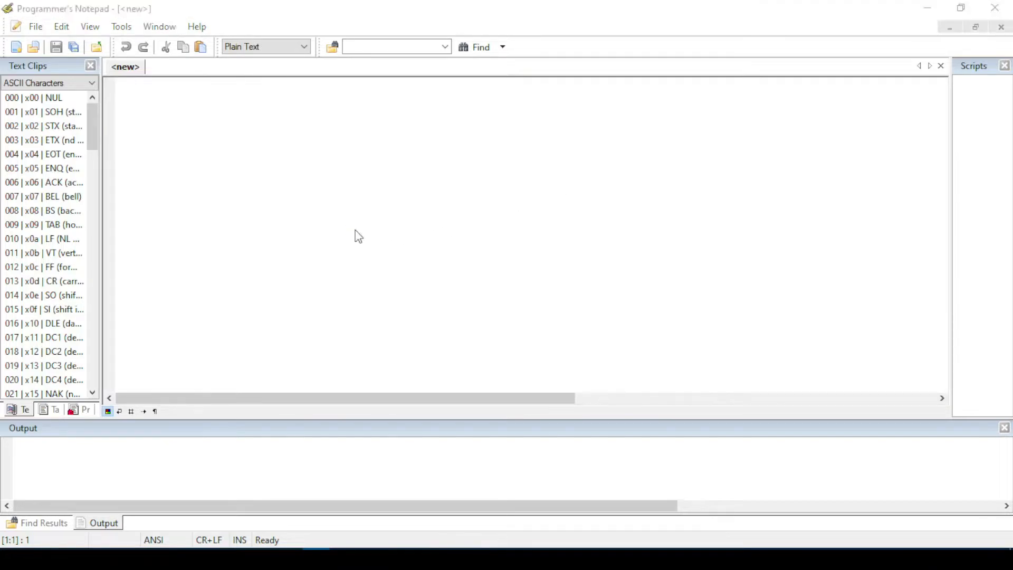
pyautogui.write('main.c')
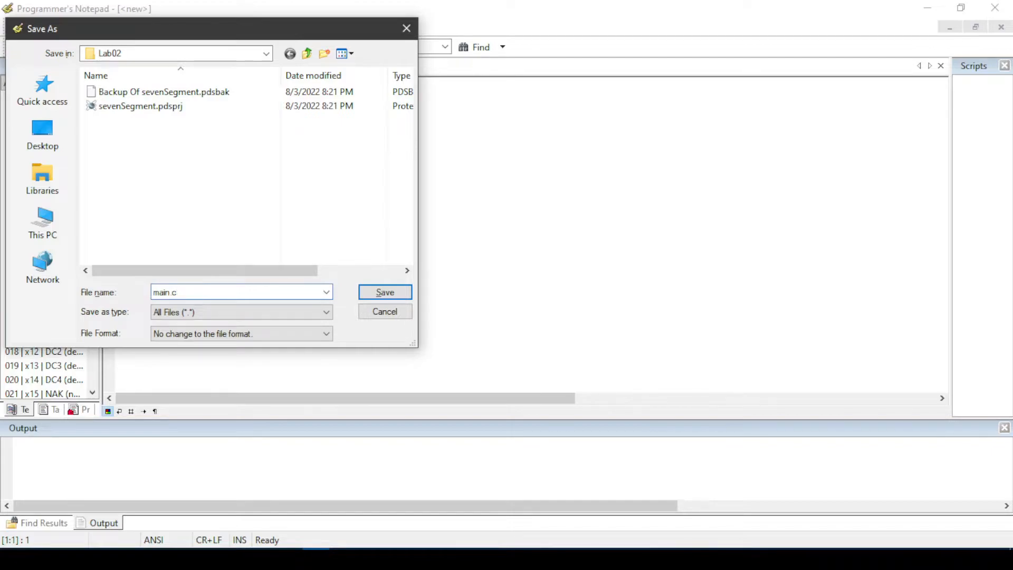
pyautogui.press('Return')
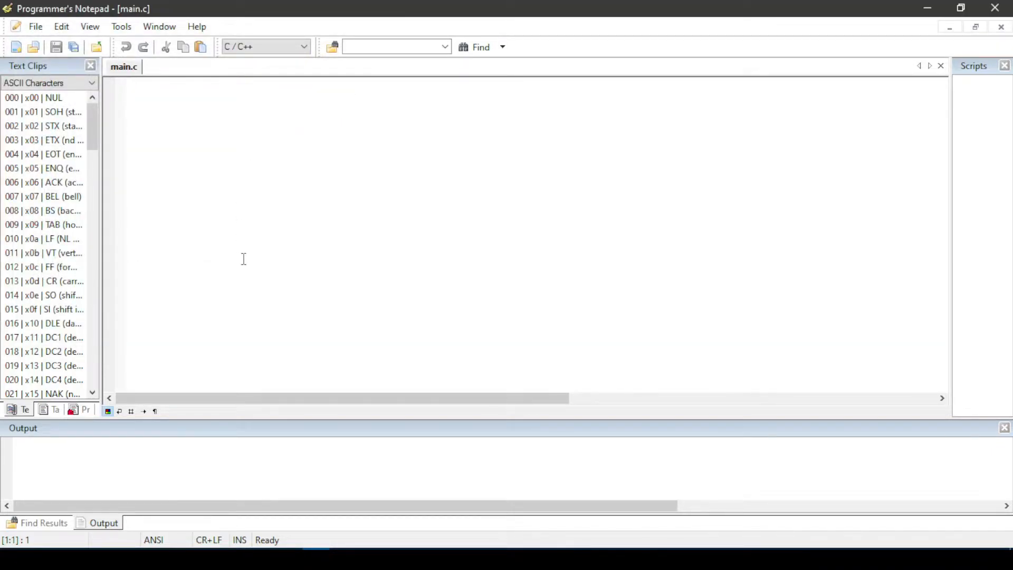
# - Copy the whole seven-segment program from main.c in Windows Notepad and paste it into the empty main.c in Programmer's Notepad
pyautogui.click(234, 559)
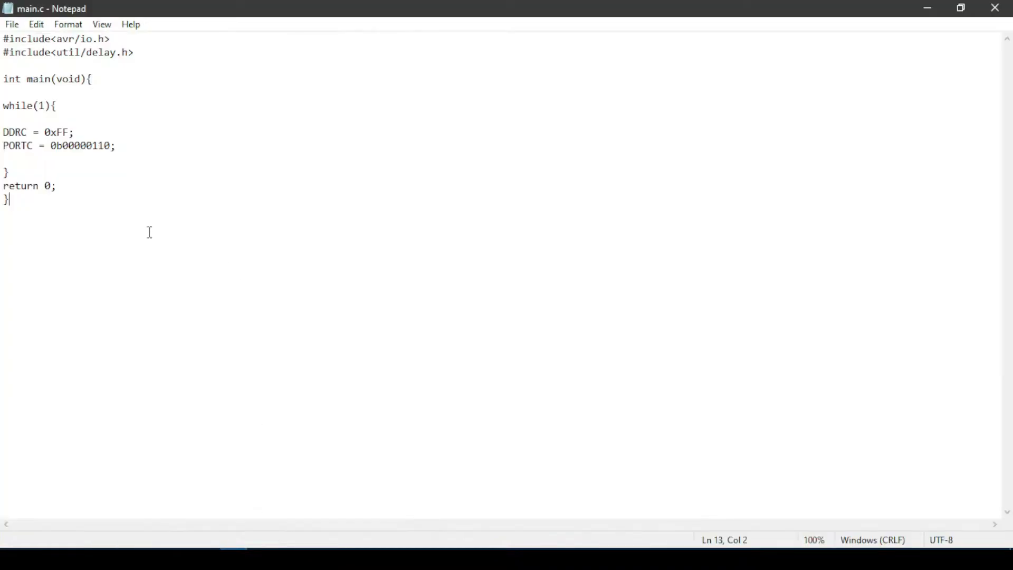
pyautogui.moveTo(61, 227); pyautogui.dragTo(3, 39)
pyautogui.hotkey('ctrl', 'c')
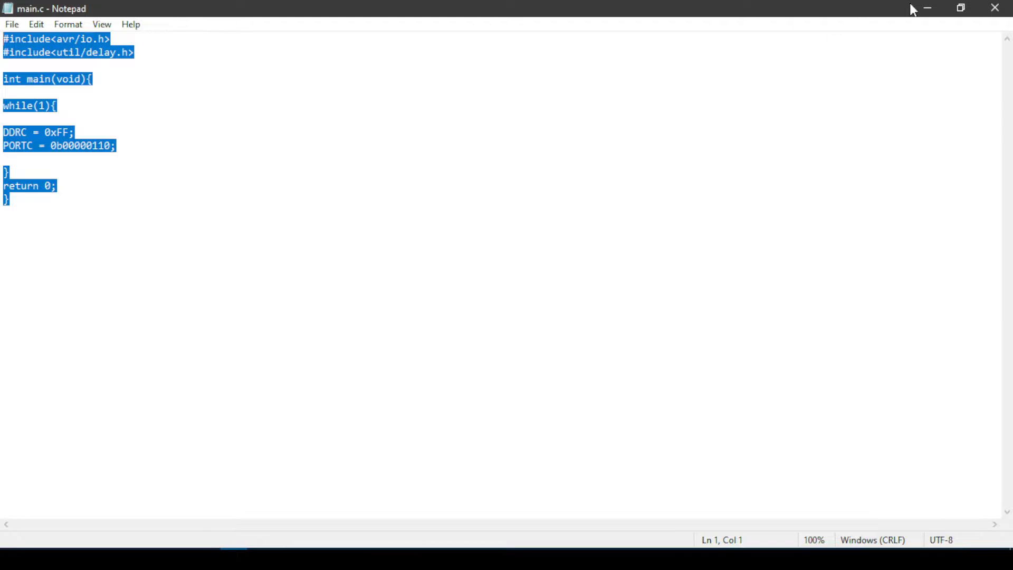
pyautogui.click(930, 9)
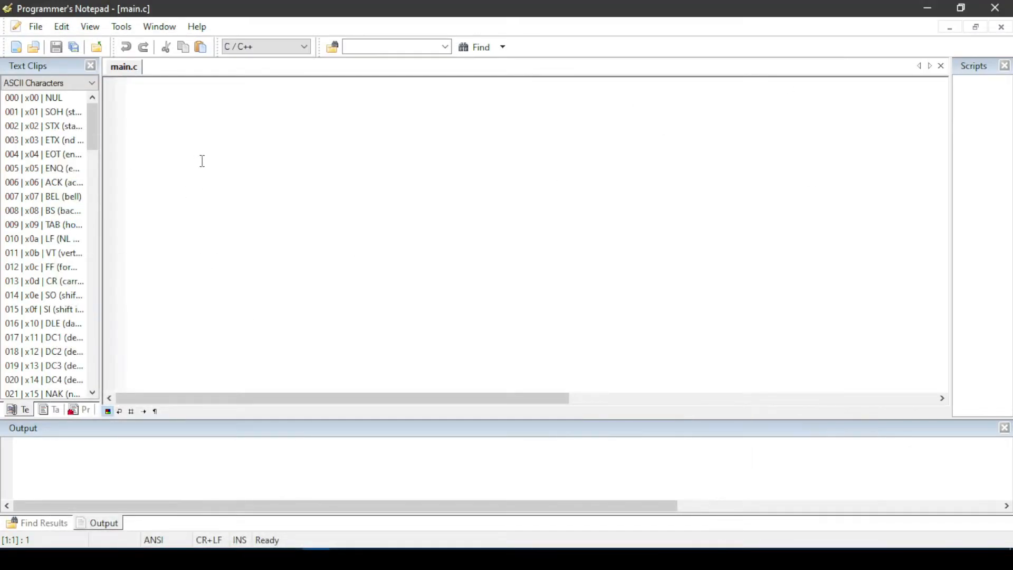
pyautogui.hotkey('ctrl', 'v')
pyautogui.scroll(4, 335, 254)
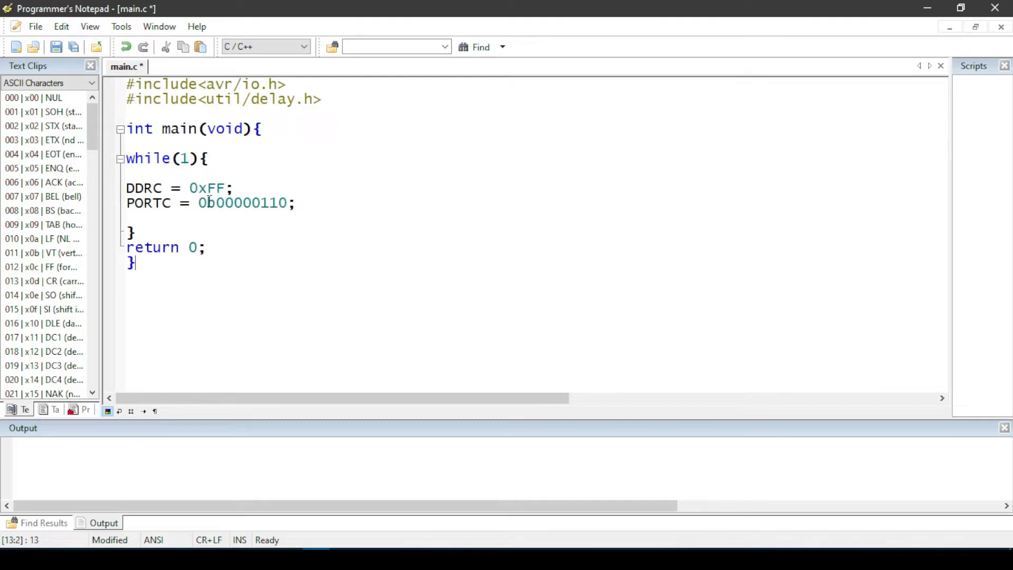
# - Add the comment //11111111 after the DDRC = 0xFF; statement in main.c
pyautogui.click(268, 188)
pyautogui.write('//11111111')
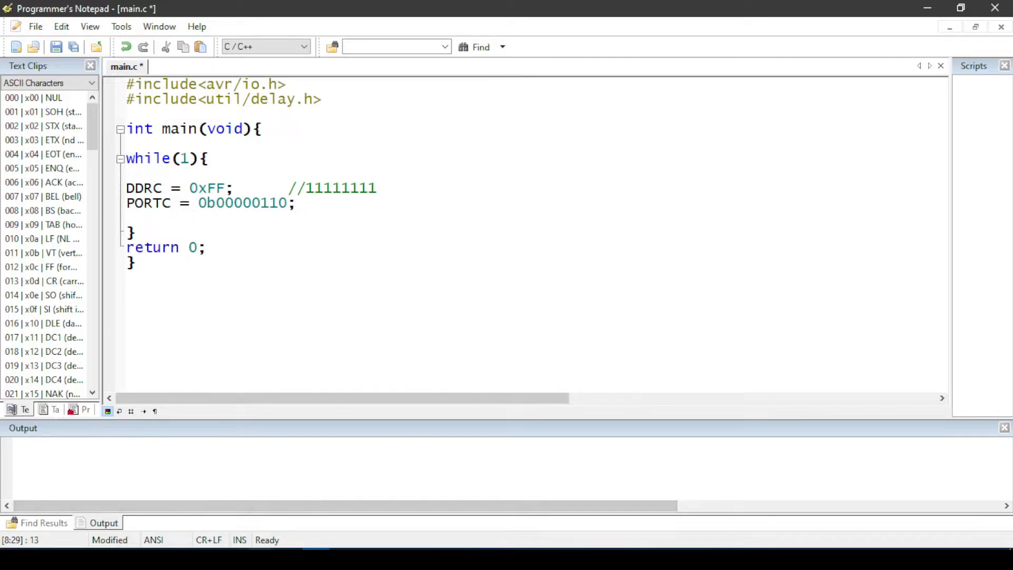
# - Compare the PORTC binary value in main.c with the Port C wiring in Proteus and the seven-segment pin diagram in ImageGlass
pyautogui.click(289, 559)
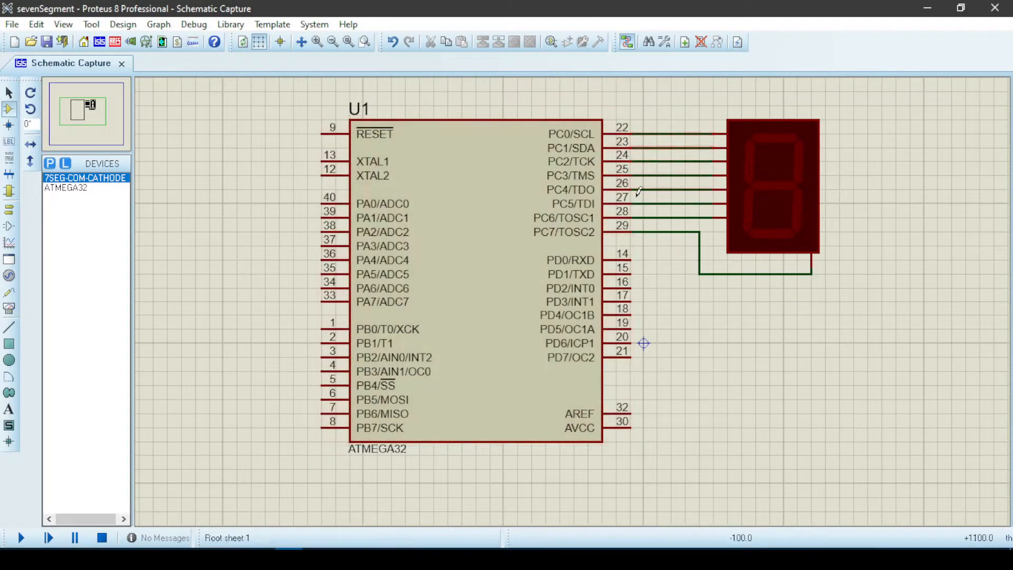
pyautogui.click(317, 560)
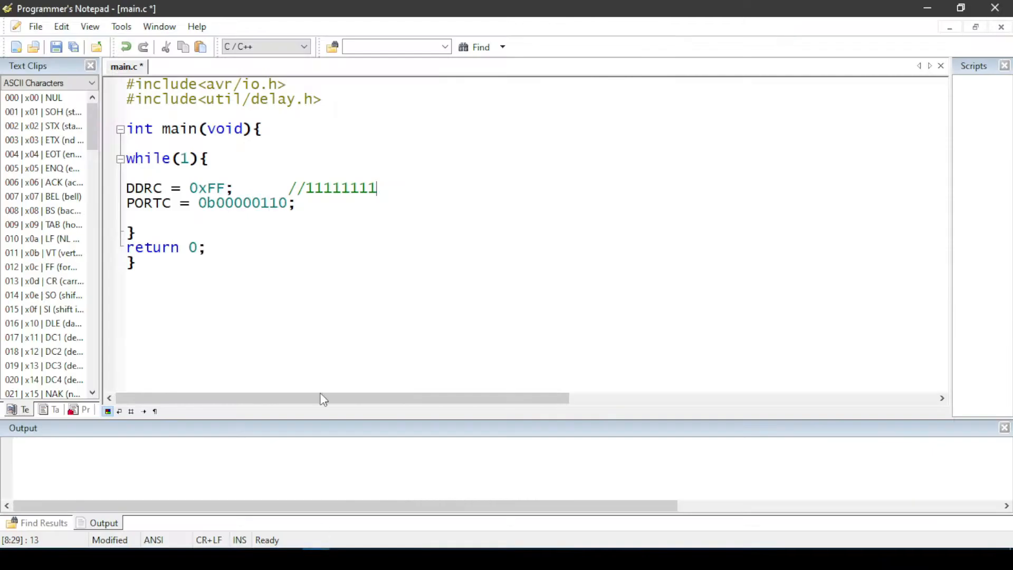
pyautogui.moveTo(217, 206); pyautogui.dragTo(288, 204)
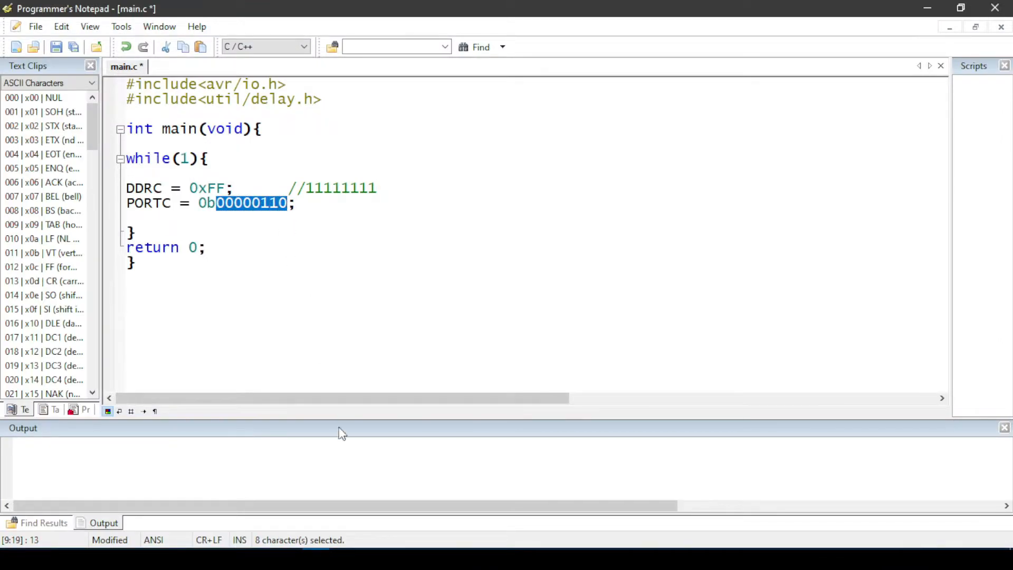
pyautogui.click(288, 203)
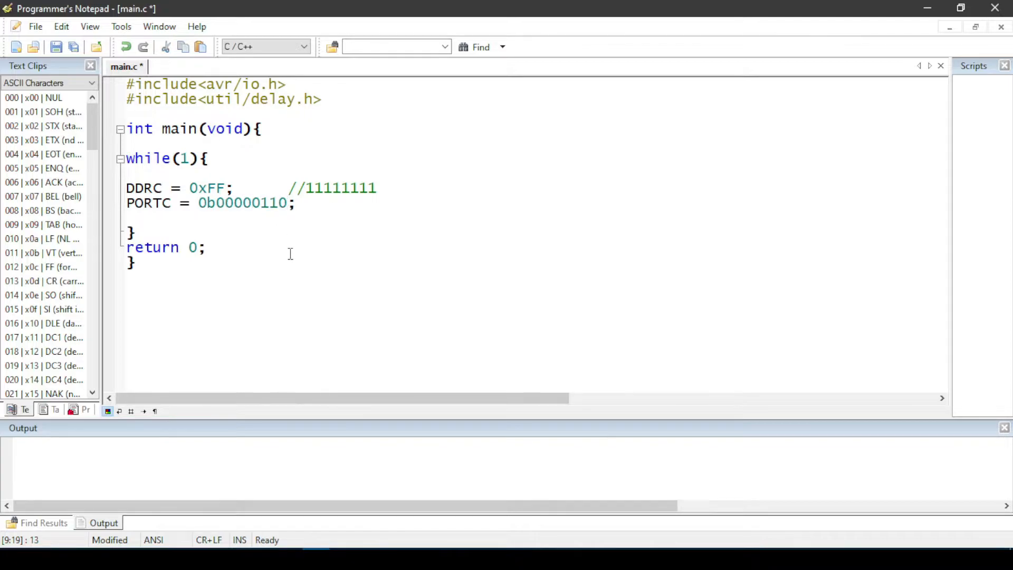
pyautogui.click(289, 559)
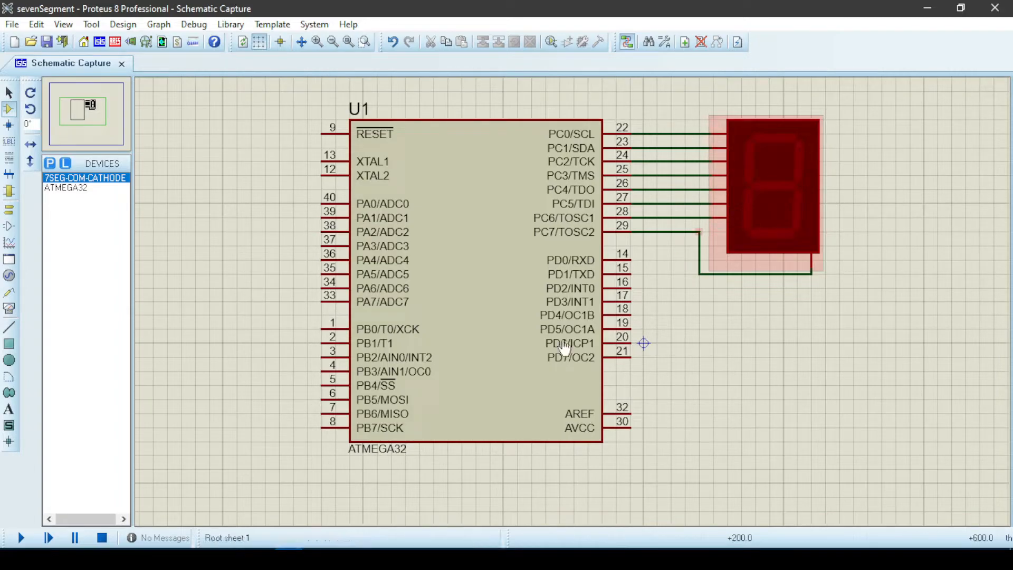
pyautogui.click(246, 498)
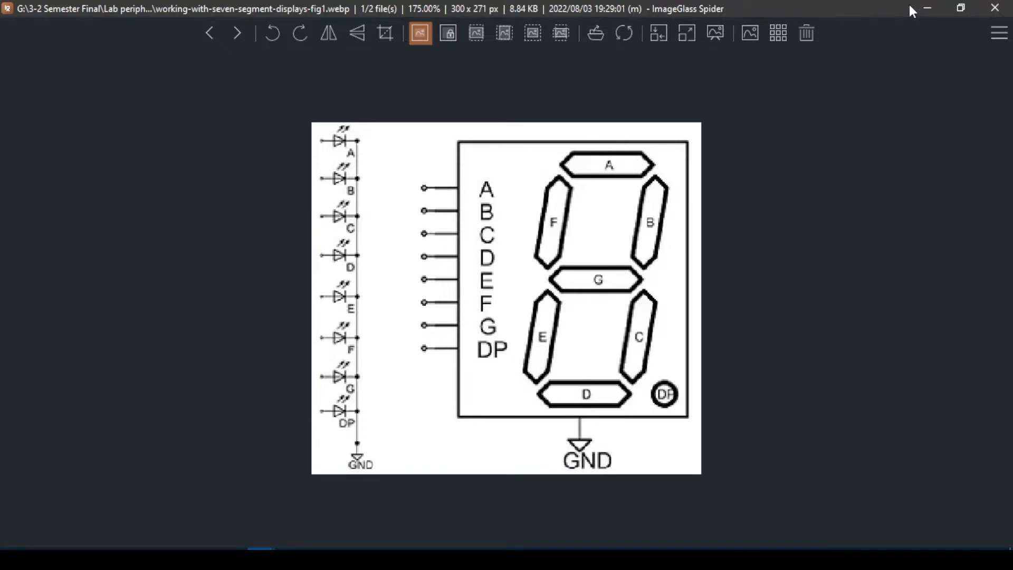
pyautogui.click(925, 8)
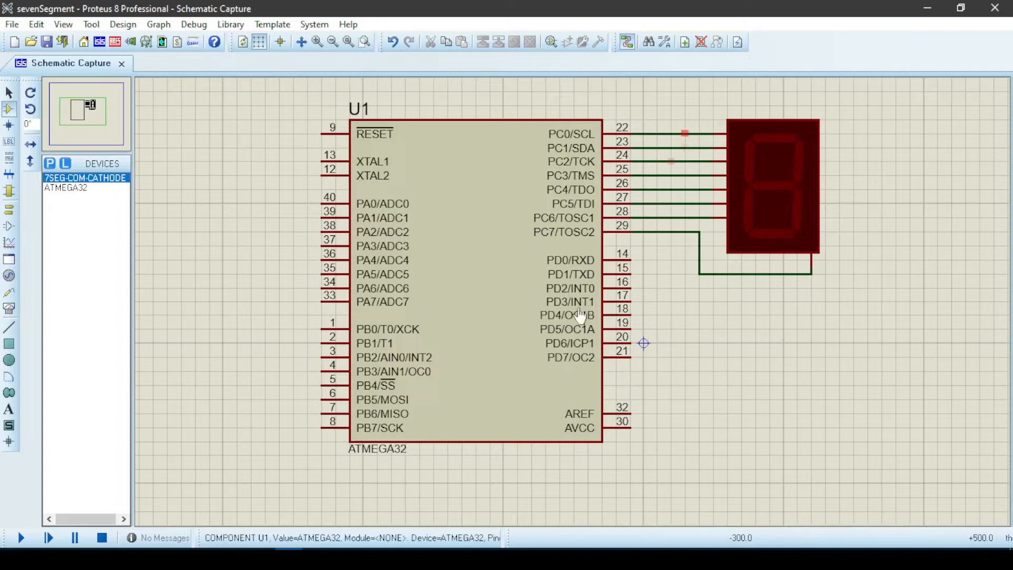
# - Check the leading bits of the PORTC value in Programmer's Notepad against the Port C wires in the Proteus schematic
pyautogui.hotkey('alt', 'Tab')
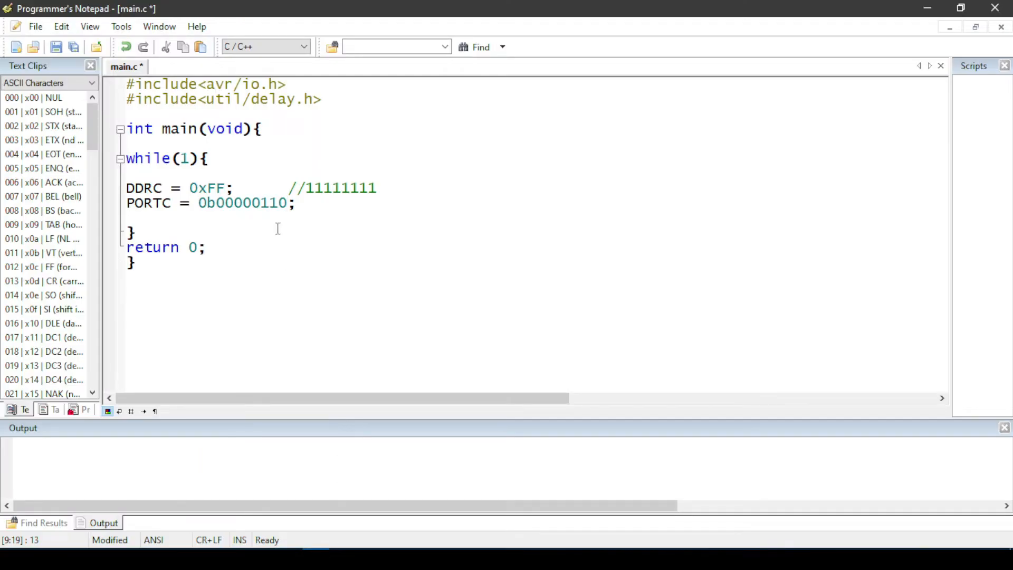
pyautogui.moveTo(216, 205); pyautogui.dragTo(254, 207)
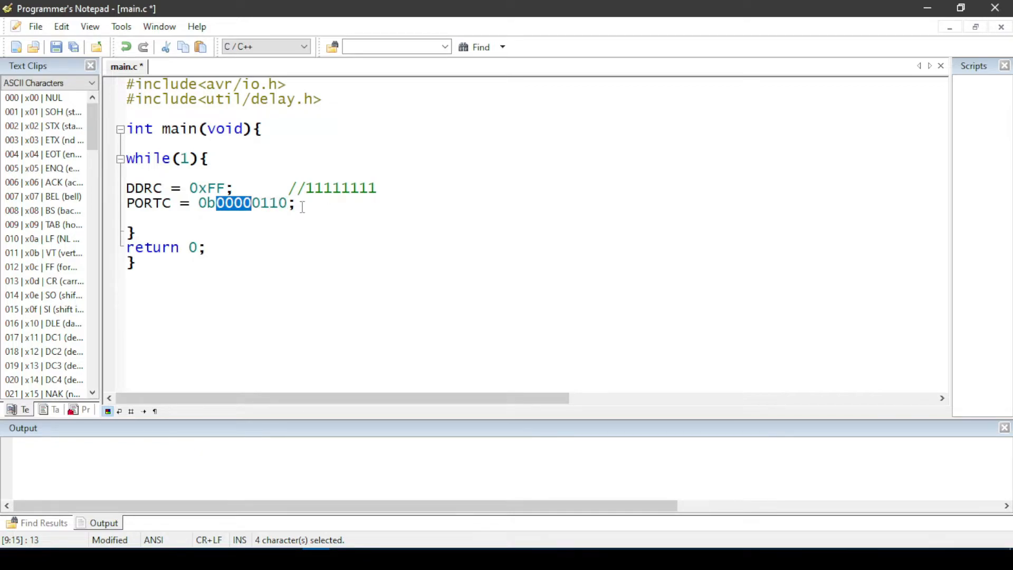
pyautogui.click(223, 210)
pyautogui.hotkey('shift', 'Left')
pyautogui.hotkey('alt', 'Tab')
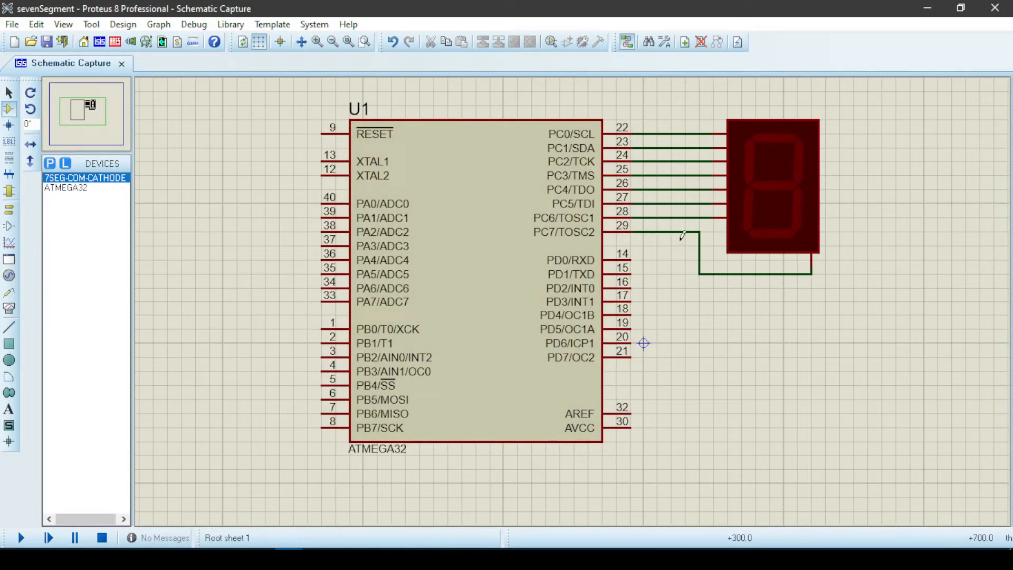
pyautogui.hotkey('alt', 'Tab')
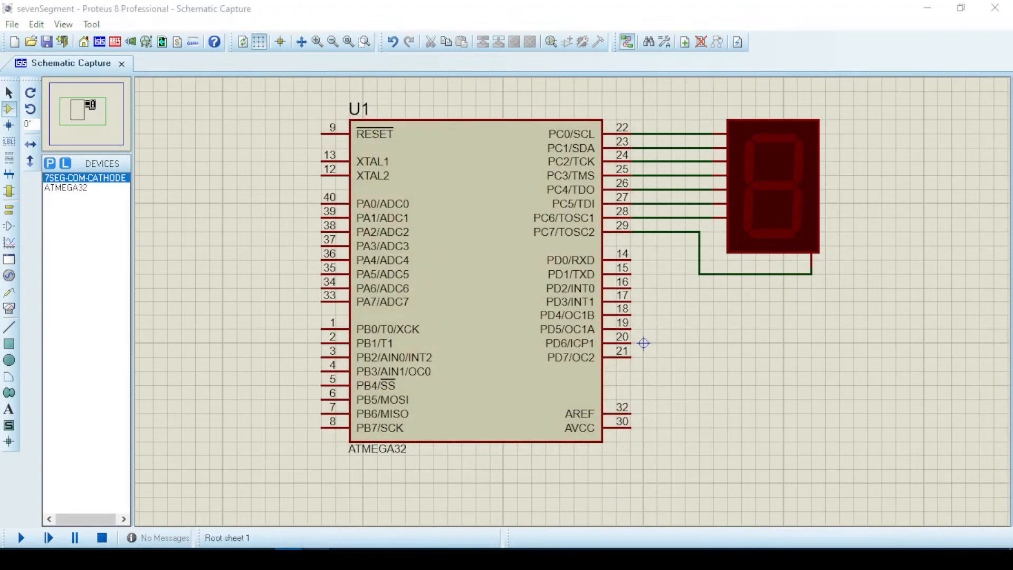
pyautogui.click(233, 246)
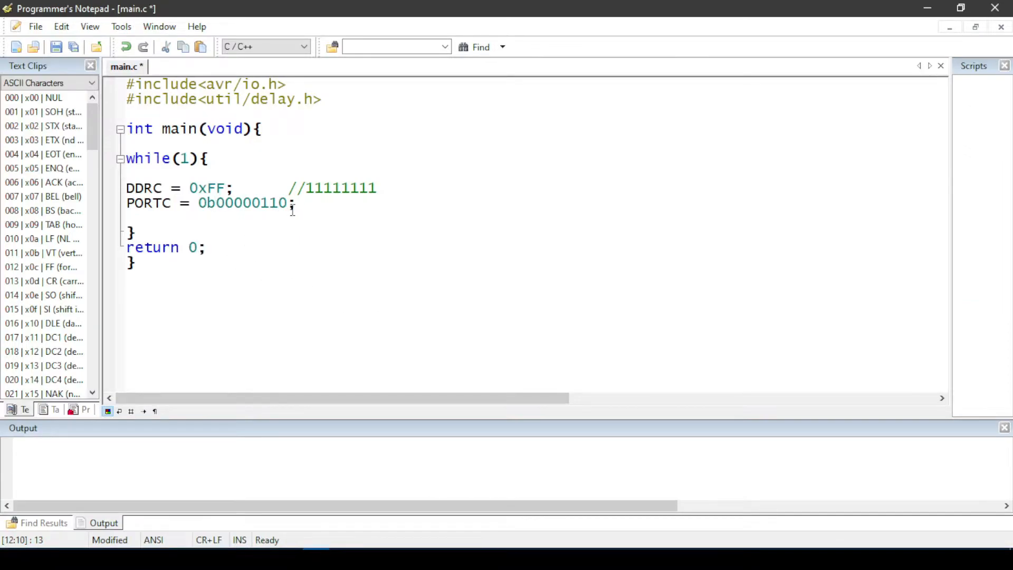
# - Save main.c and open MFile [WinAVR] in a maximized window
pyautogui.hotkey('ctrl', 's')
pyautogui.press('super')
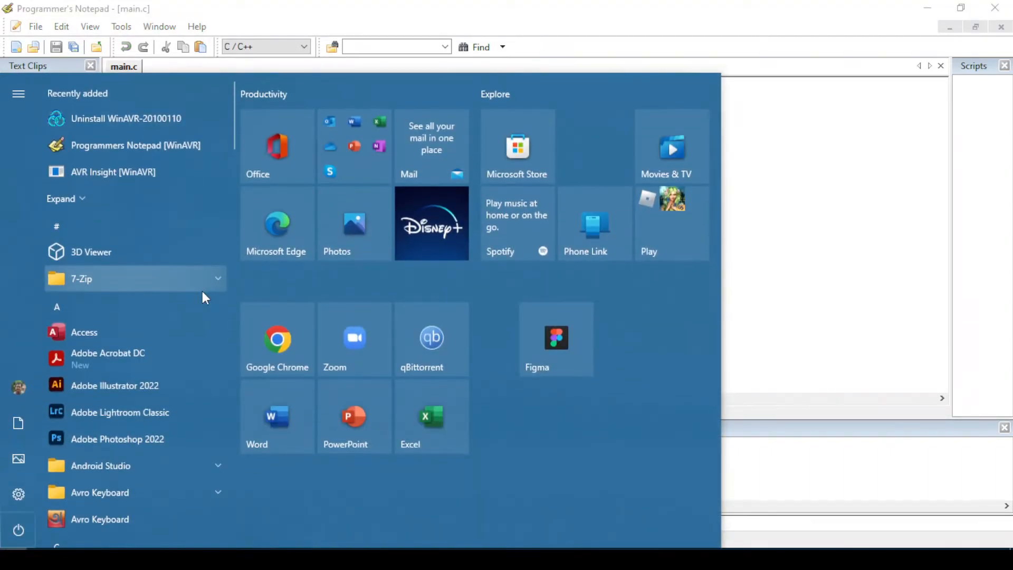
pyautogui.write('mfil')
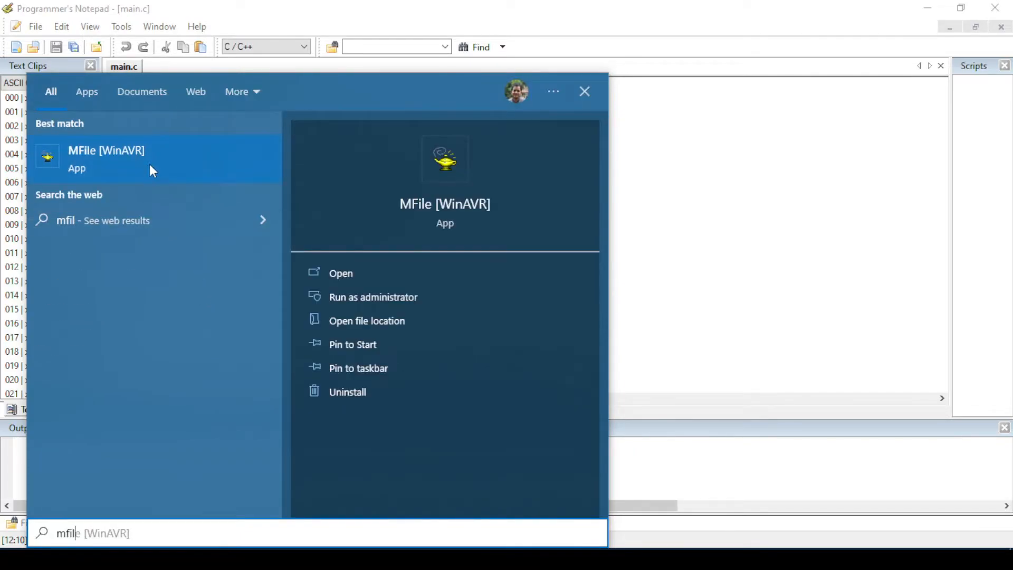
pyautogui.click(151, 165)
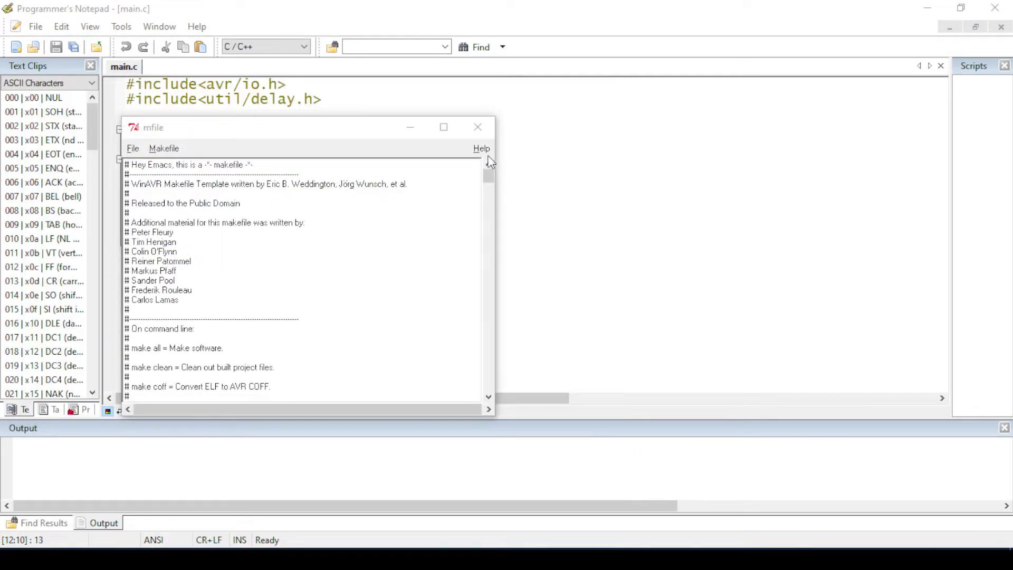
pyautogui.click(443, 128)
# - Set the makefile's MCU type to atmega32
pyautogui.click(42, 27)
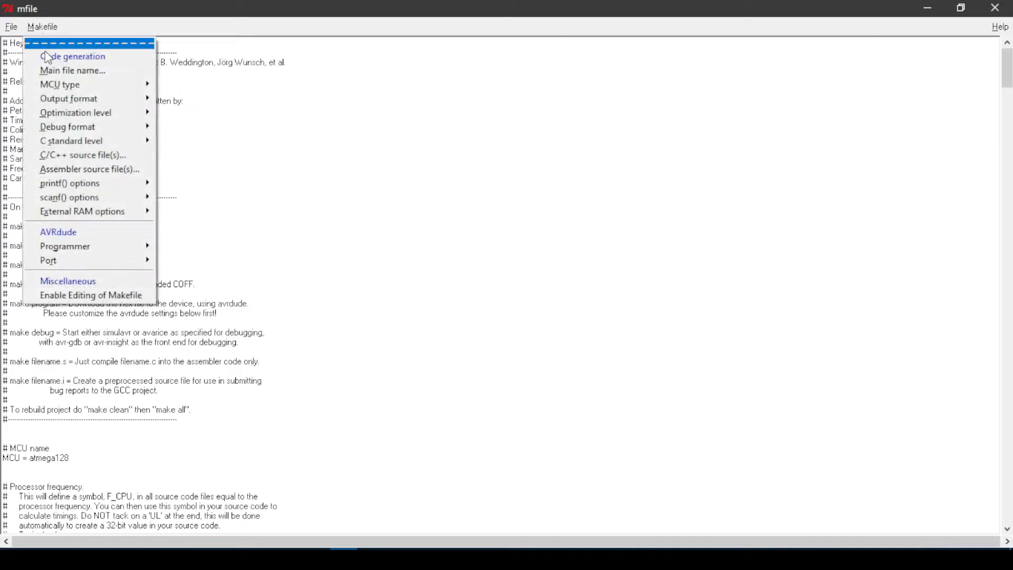
pyautogui.moveTo(66, 86)
pyautogui.moveTo(195, 116)
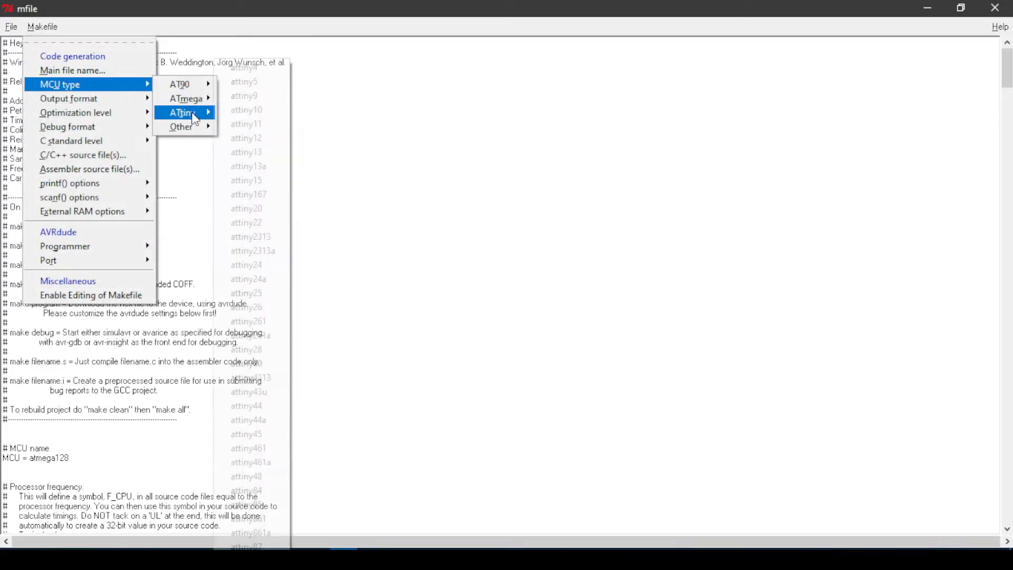
pyautogui.moveTo(190, 98)
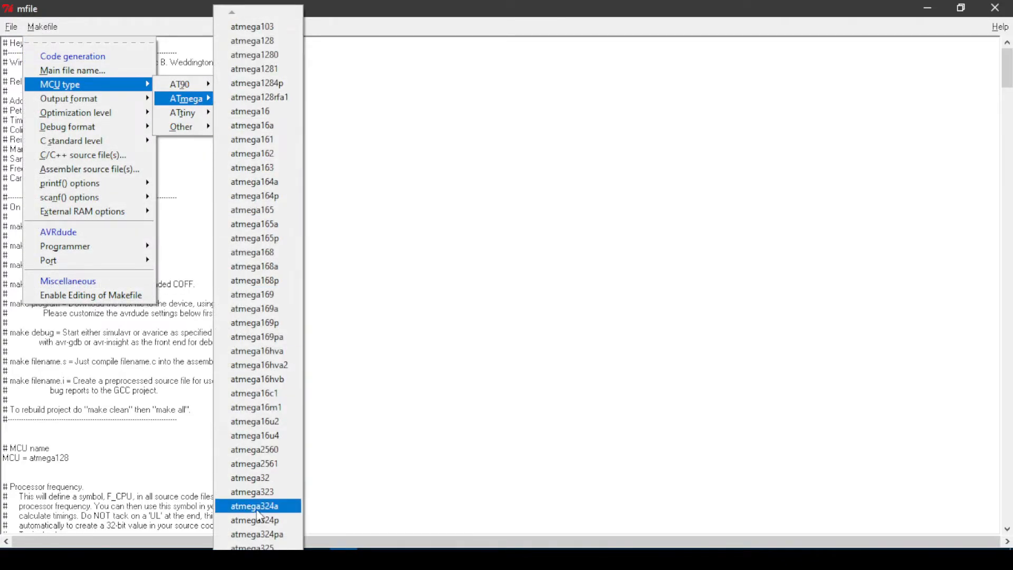
pyautogui.click(256, 478)
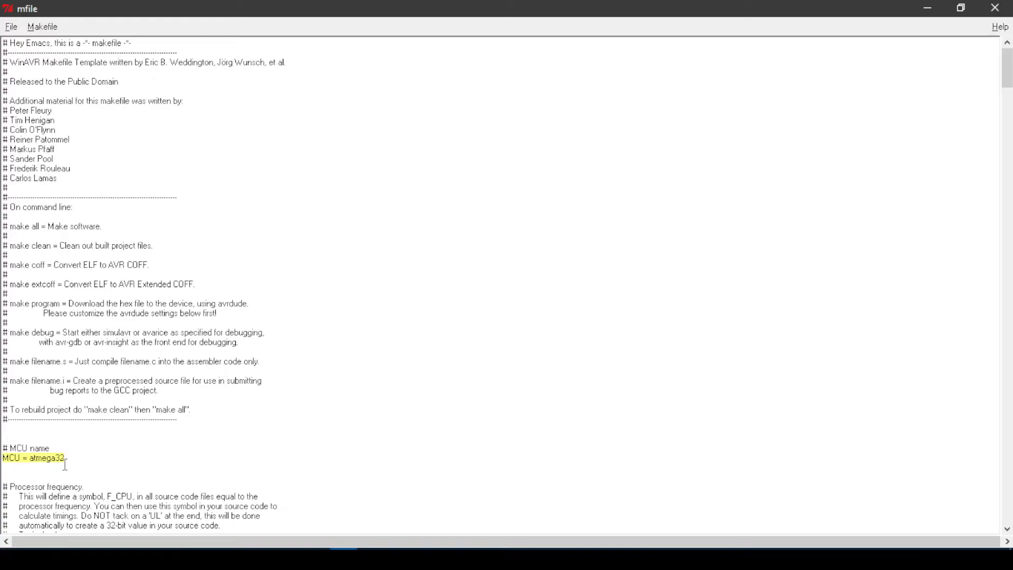
# - Save the makefile as Makefile in the Lab02 folder and return to Programmer's Notepad
pyautogui.click(11, 26)
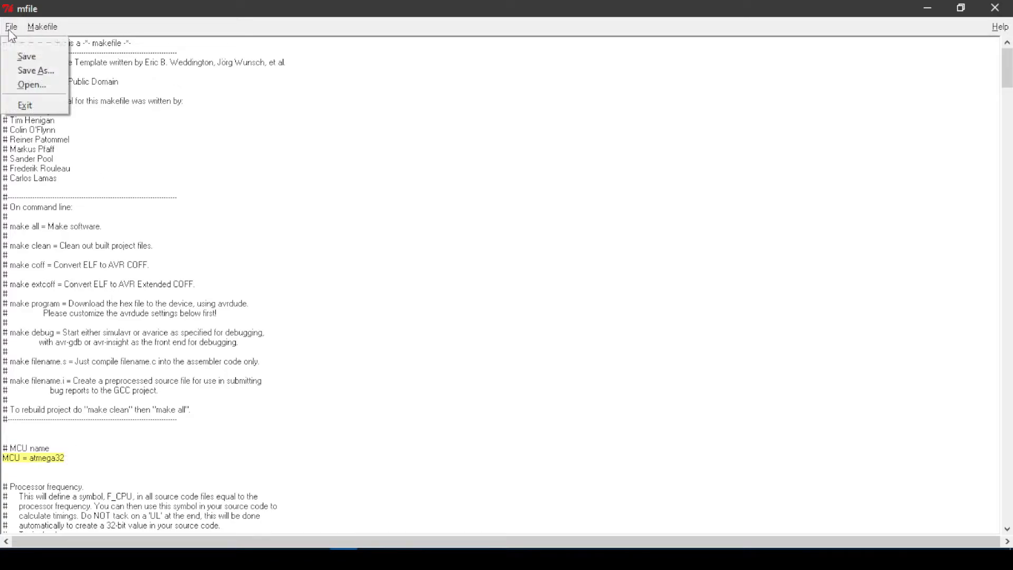
pyautogui.click(35, 73)
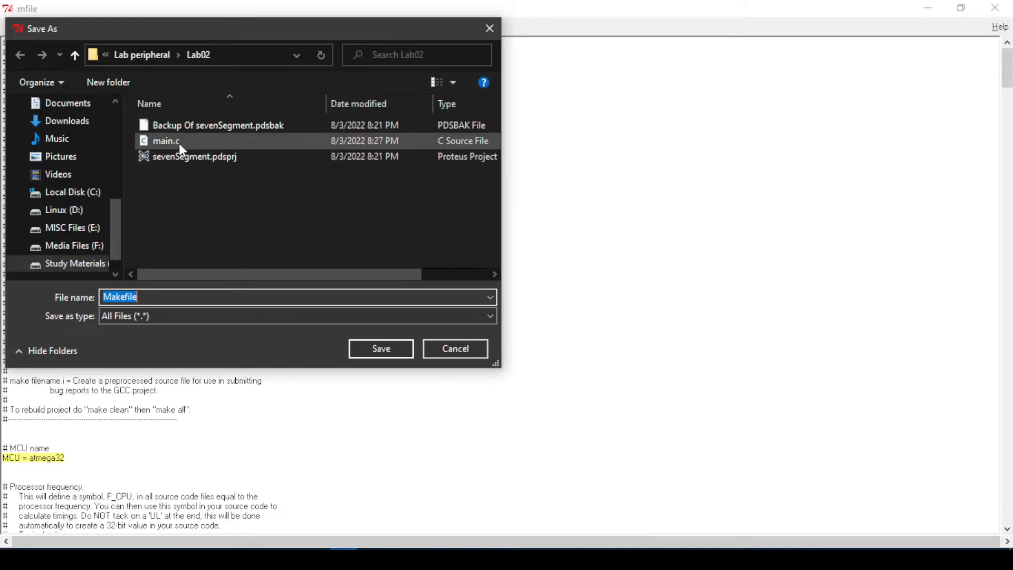
pyautogui.click(377, 350)
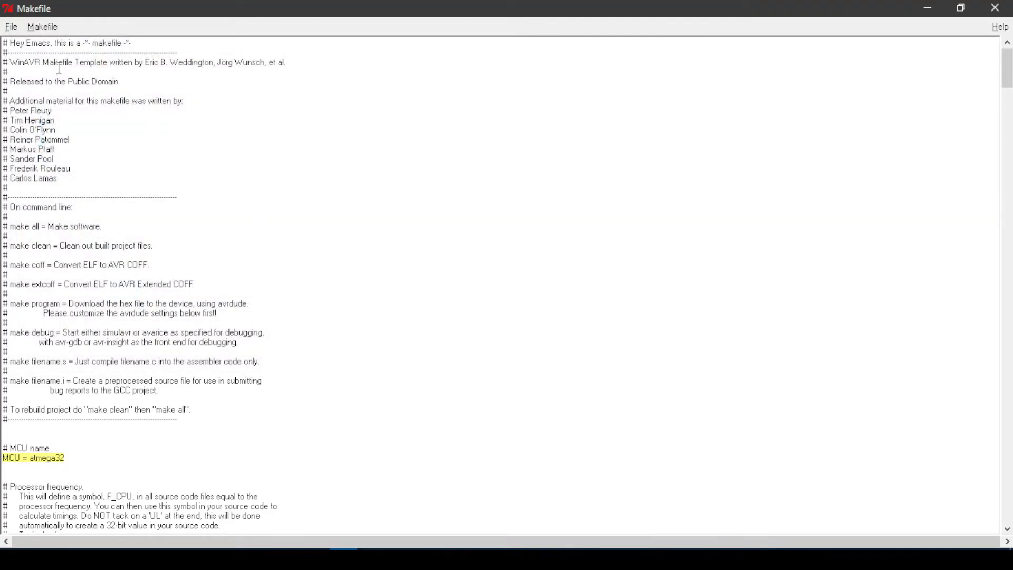
pyautogui.click(11, 26)
pyautogui.click(24, 58)
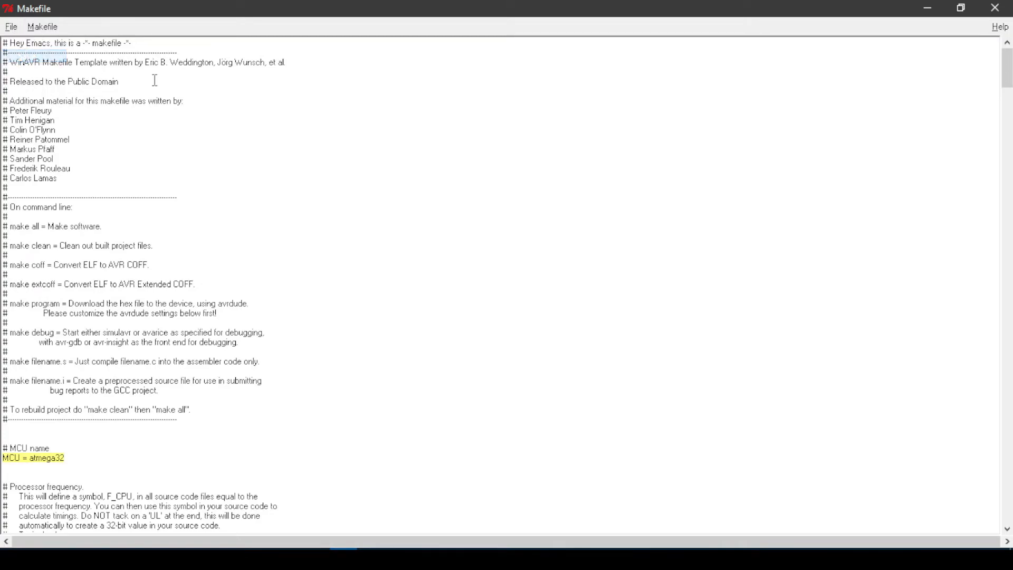
pyautogui.click(926, 7)
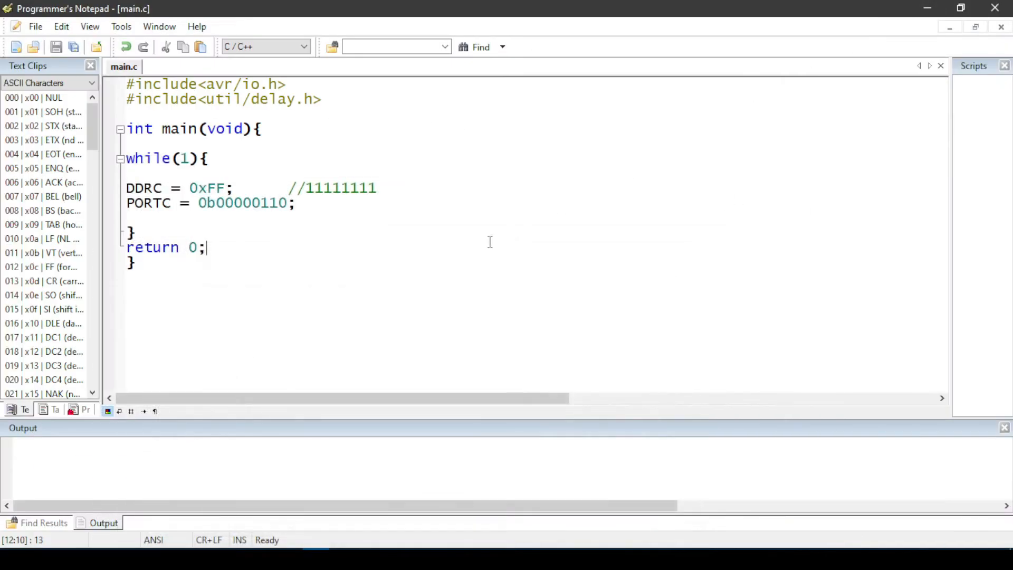
# - Build the program with [WinAVR] Make All and switch back to the Proteus schematic
pyautogui.click(121, 27)
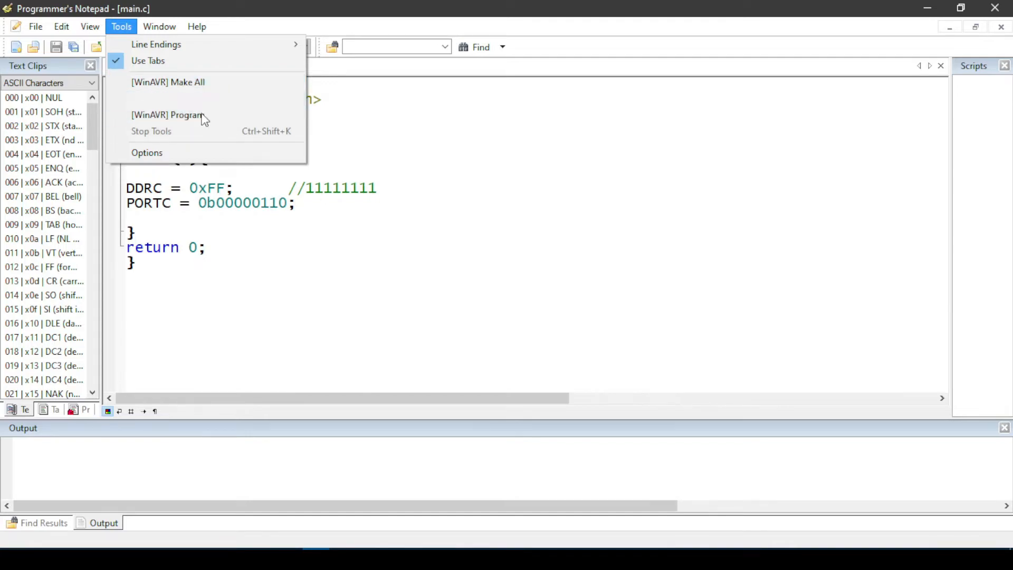
pyautogui.click(213, 83)
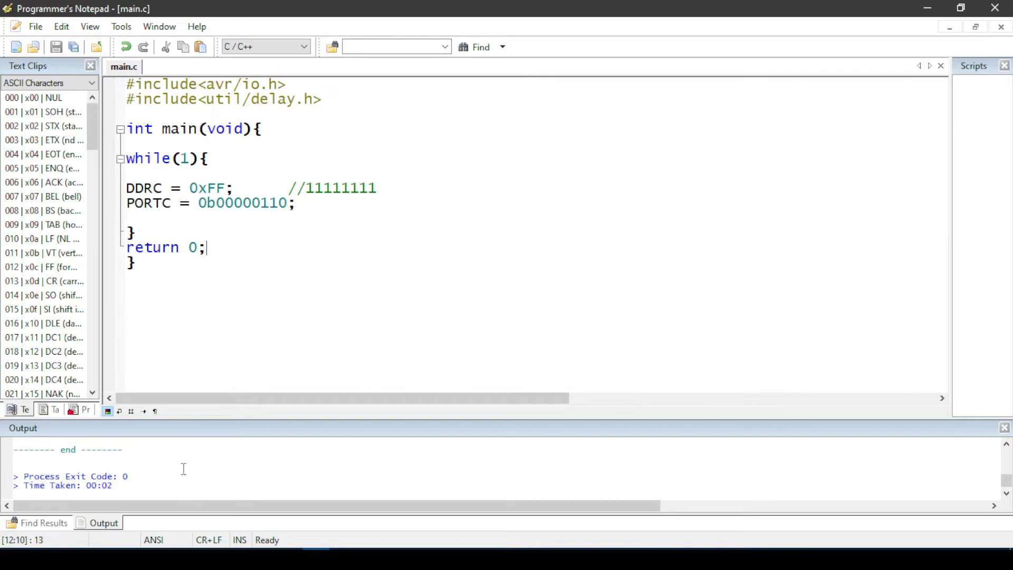
pyautogui.click(932, 11)
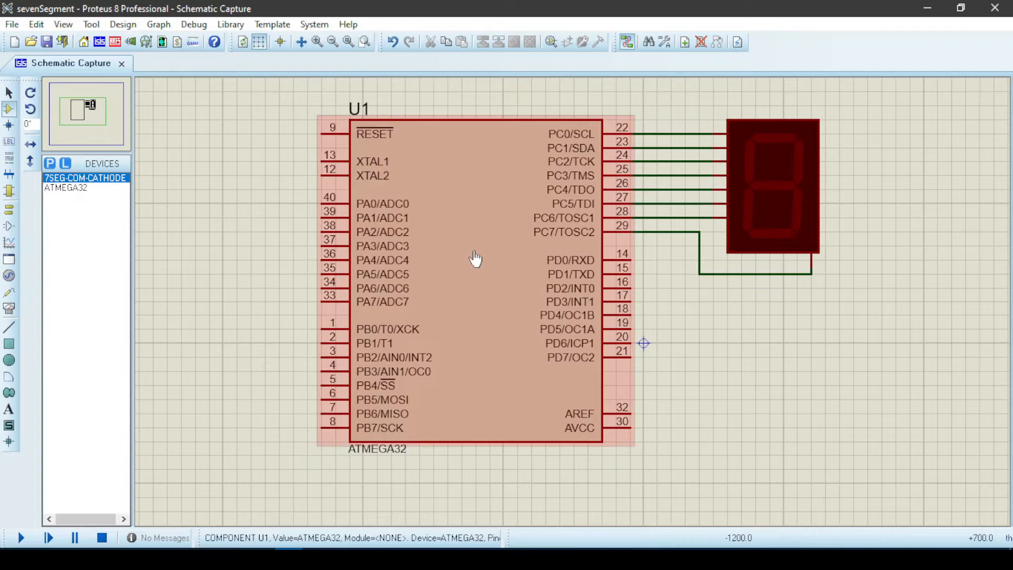
# - Open the properties of the ATMEGA32 and set its CKSEL fuses to (0100) Int.RC 8MHz
pyautogui.doubleClick(475, 251)
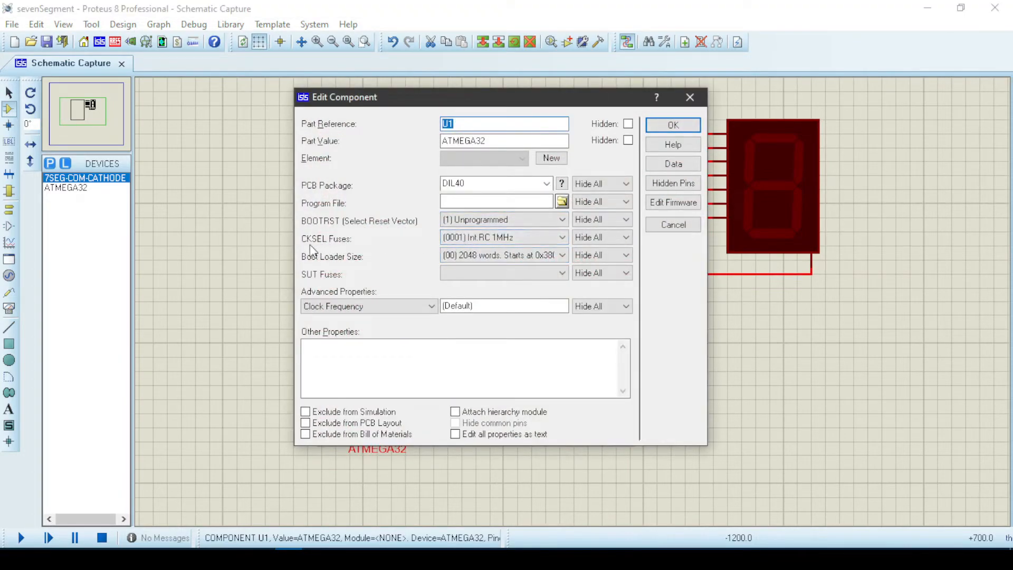
pyautogui.click(522, 238)
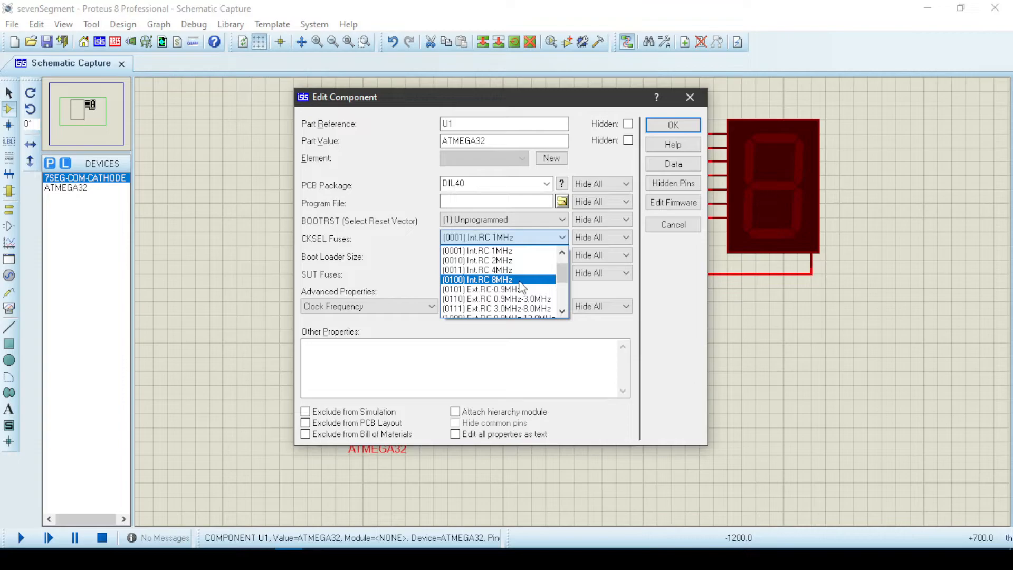
pyautogui.click(496, 280)
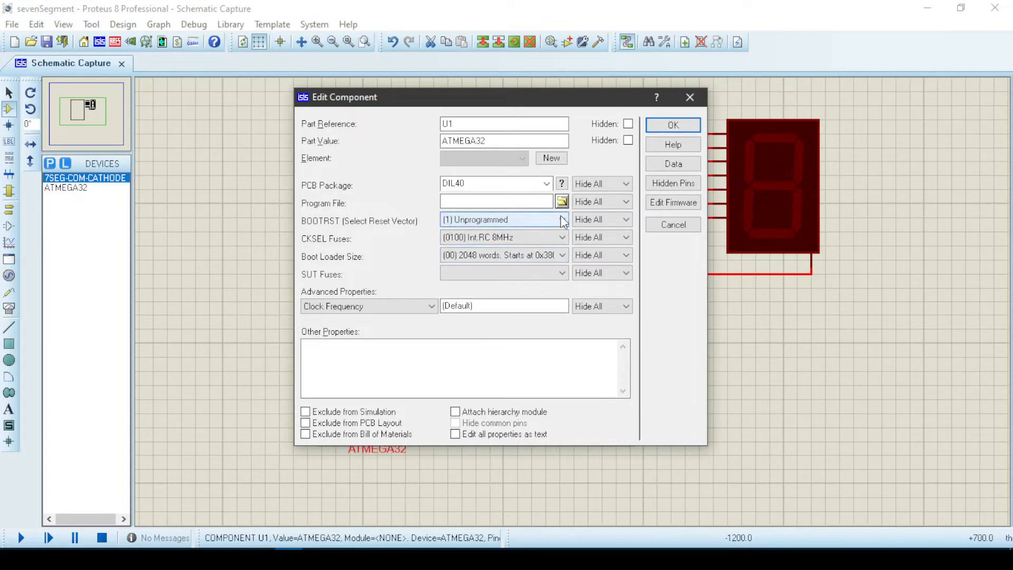
# - Load main.hex from the Lab02 folder as the ATMEGA32's program file and apply the component properties
pyautogui.click(562, 201)
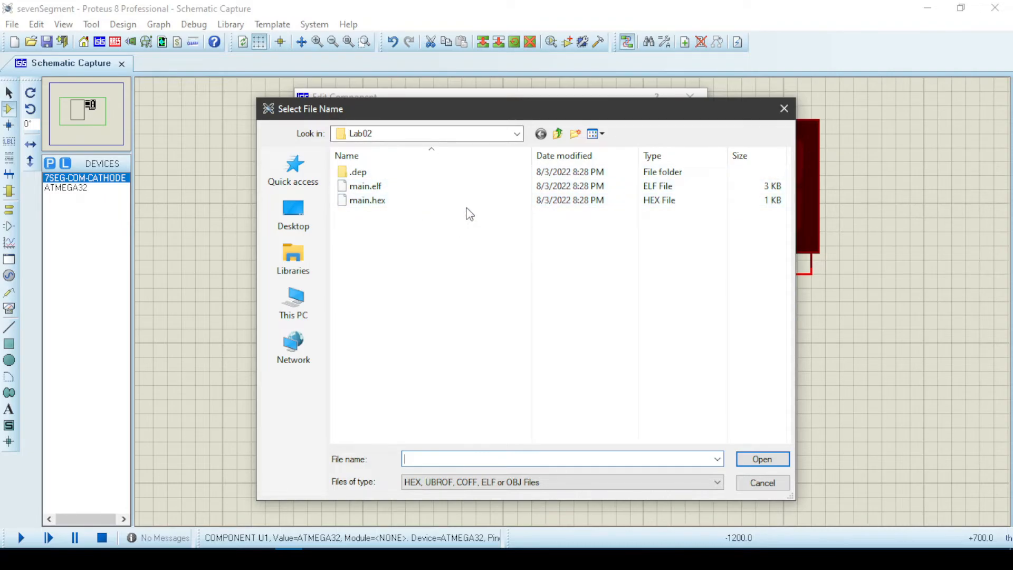
pyautogui.click(401, 204)
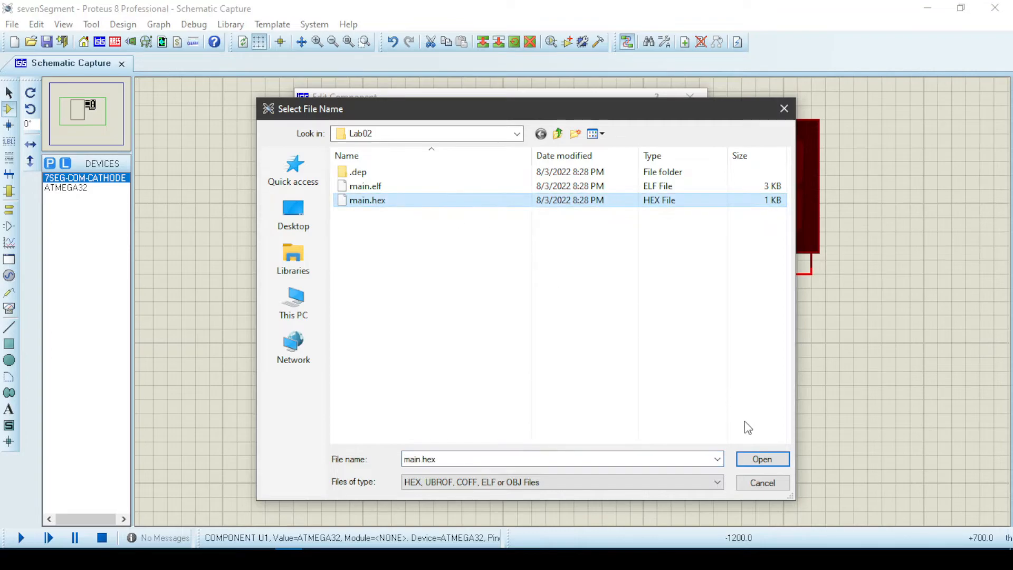
pyautogui.click(753, 458)
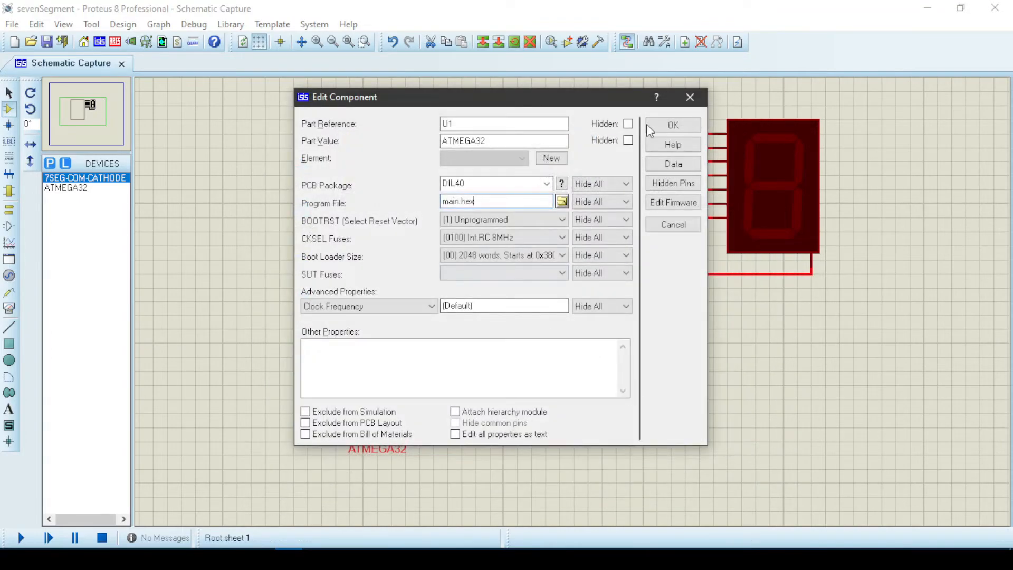
pyautogui.click(666, 126)
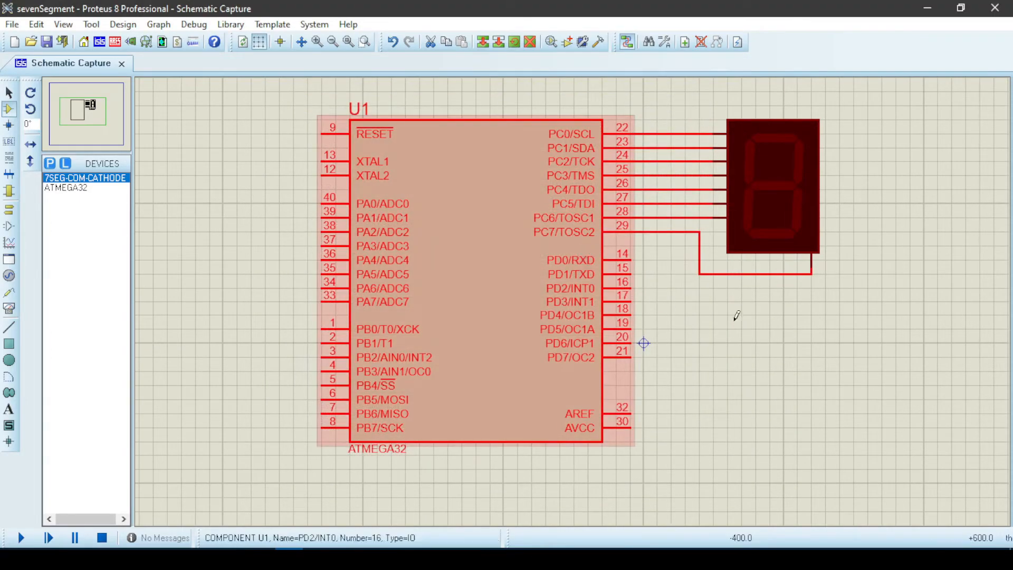
# - Clear the schematic selection and run the simulation of the ATMEGA32 seven-segment circuit
pyautogui.click(791, 363)
pyautogui.click(9, 96)
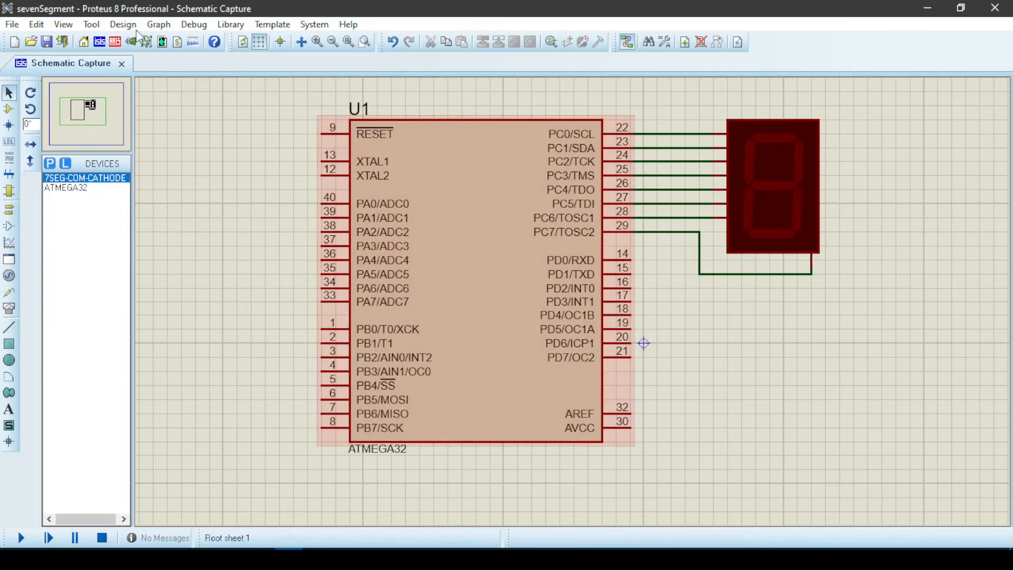
pyautogui.click(191, 26)
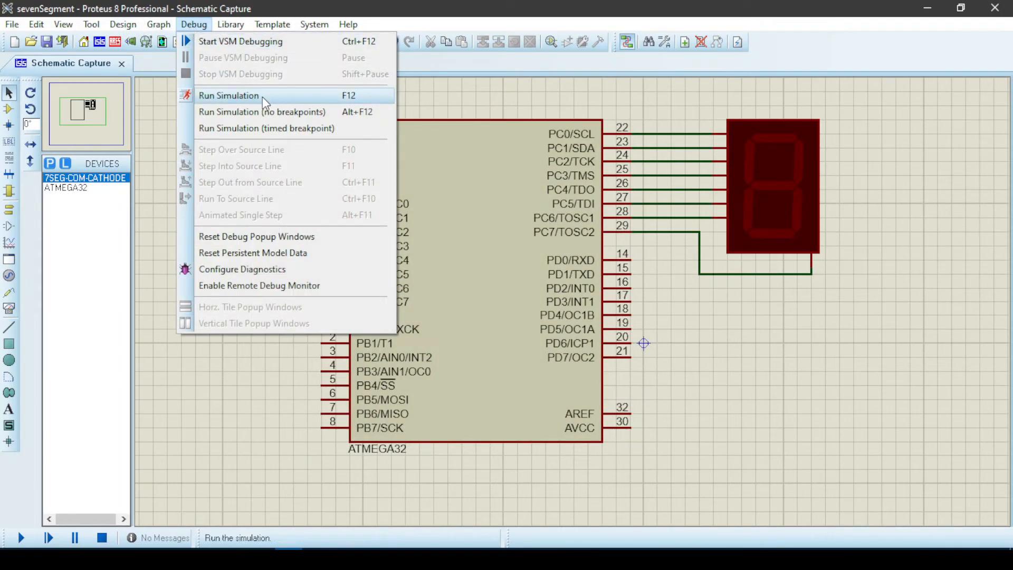
pyautogui.click(350, 96)
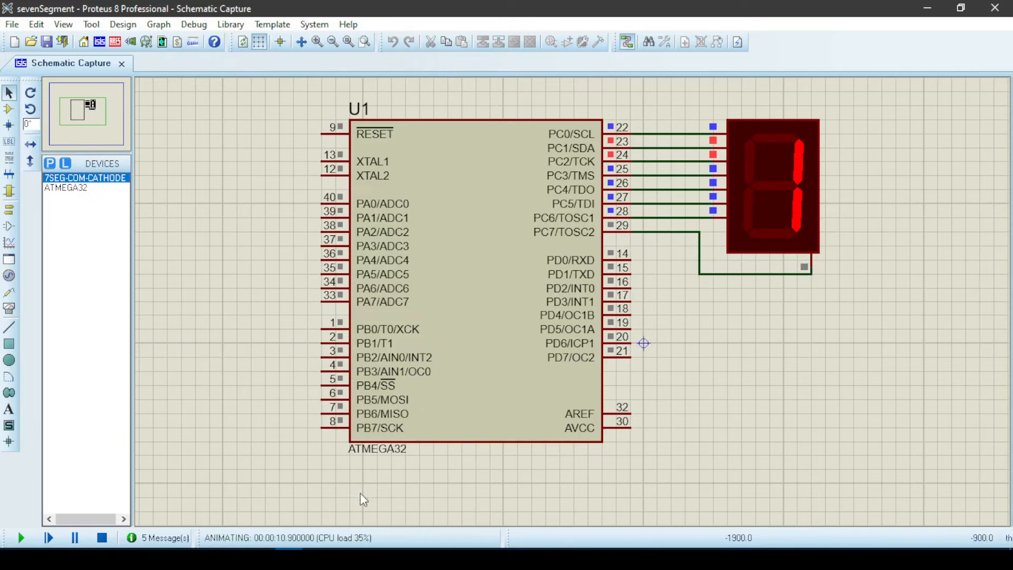
# - Switch to Programmer's Notepad, change the PORTC value in main.c to 0b01111111 and save the file
pyautogui.click(317, 559)
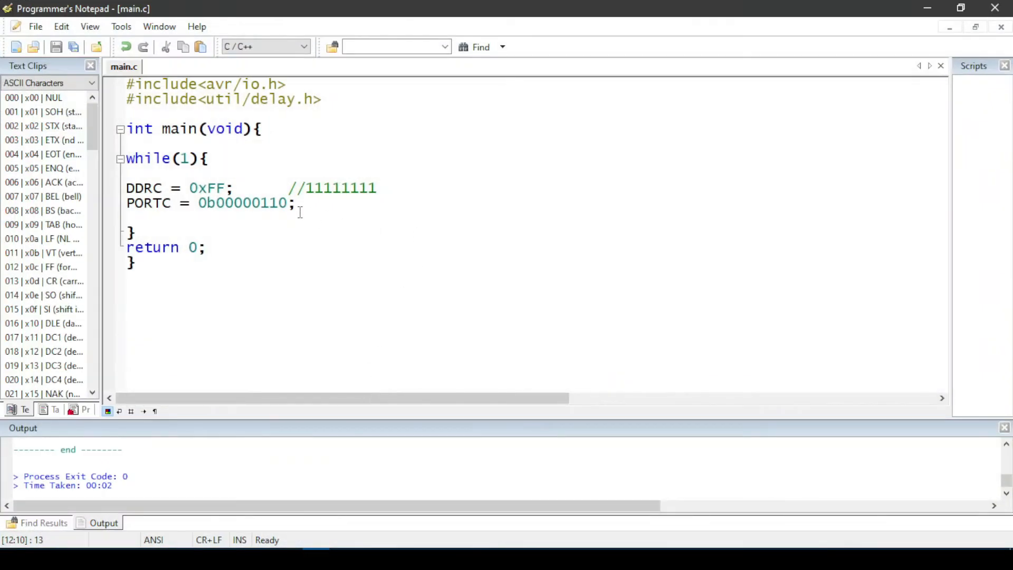
pyautogui.moveTo(218, 209)
pyautogui.mouseDown()
pyautogui.moveTo(287, 203)
pyautogui.moveTo(226, 206)
pyautogui.mouseUp()
pyautogui.click(224, 205)
pyautogui.write('11111')
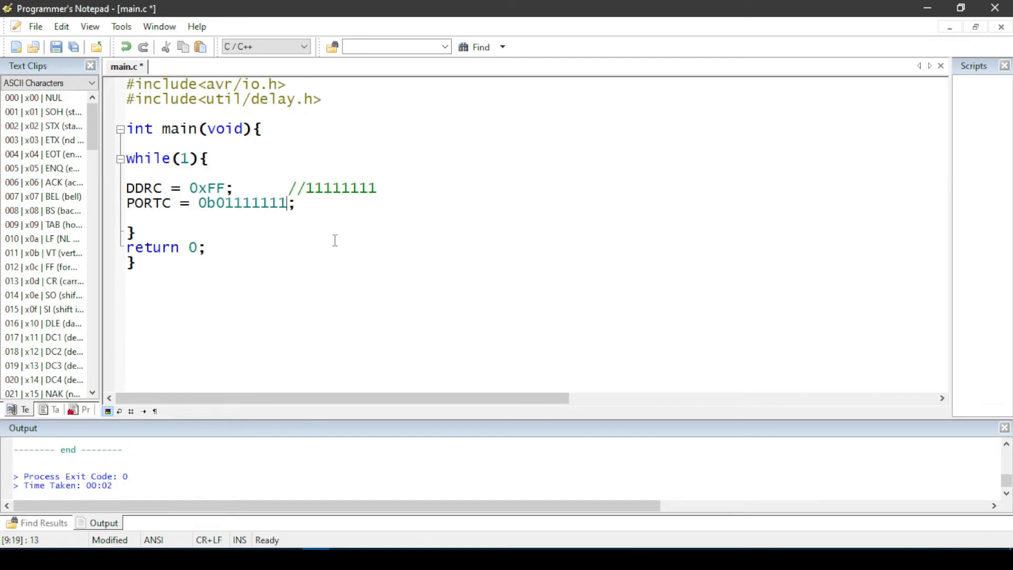
pyautogui.click(330, 212)
pyautogui.hotkey('ctrl', 's')
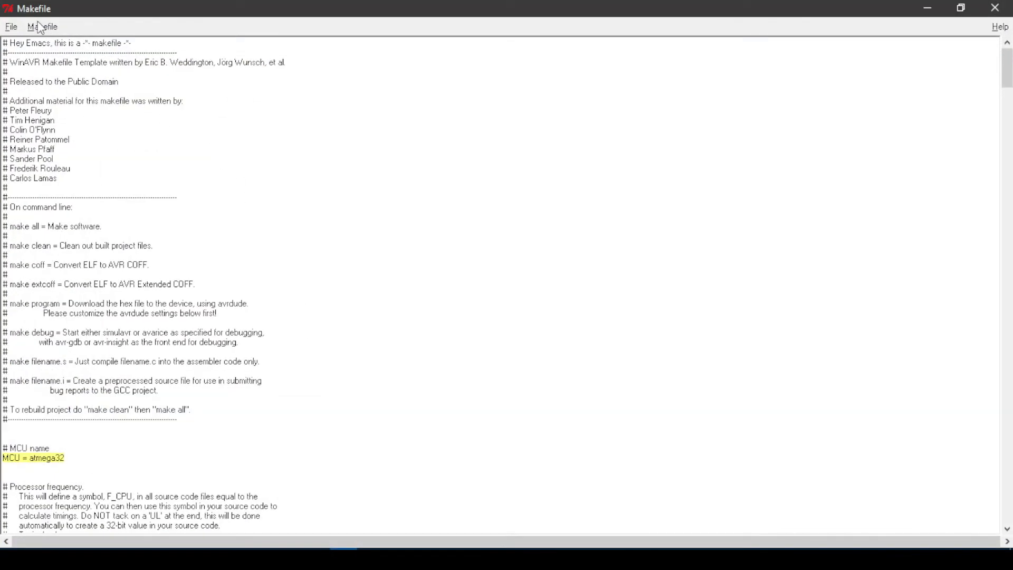
# - Save the makefile as Makefile in the Lab02 folder, replacing the existing file, and return to Programmer's Notepad
pyautogui.click(11, 26)
pyautogui.click(32, 72)
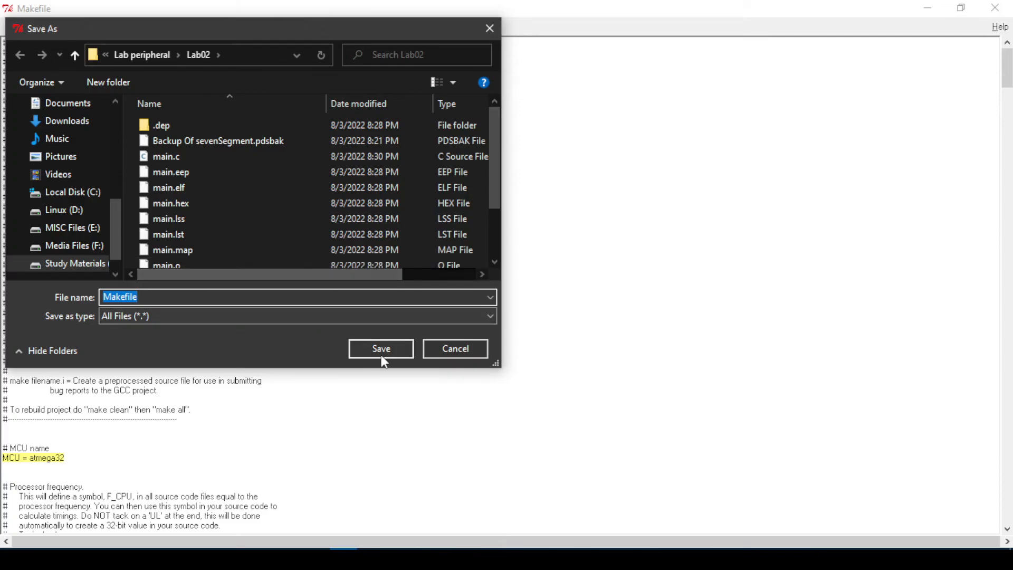
pyautogui.click(382, 348)
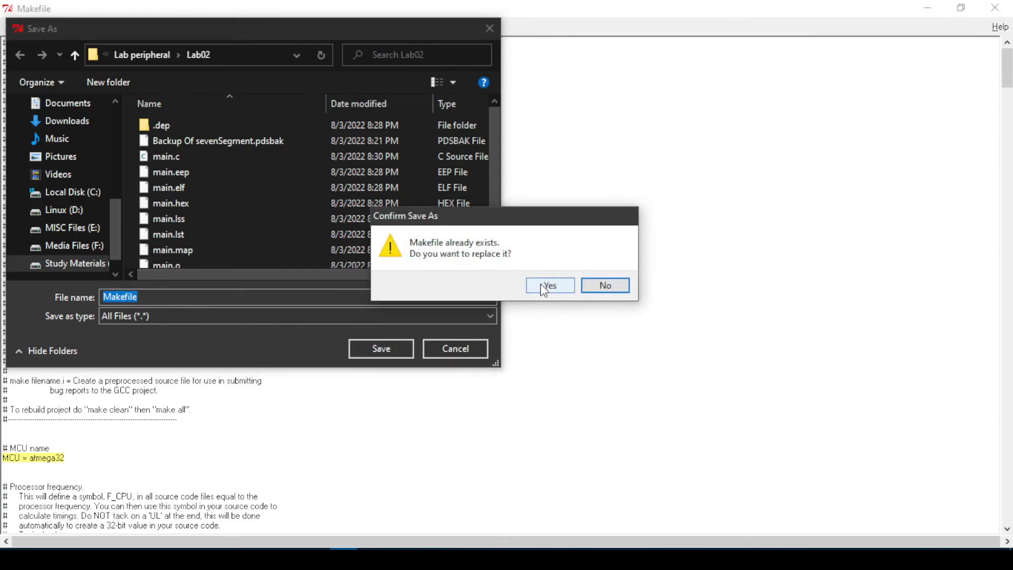
pyautogui.click(549, 286)
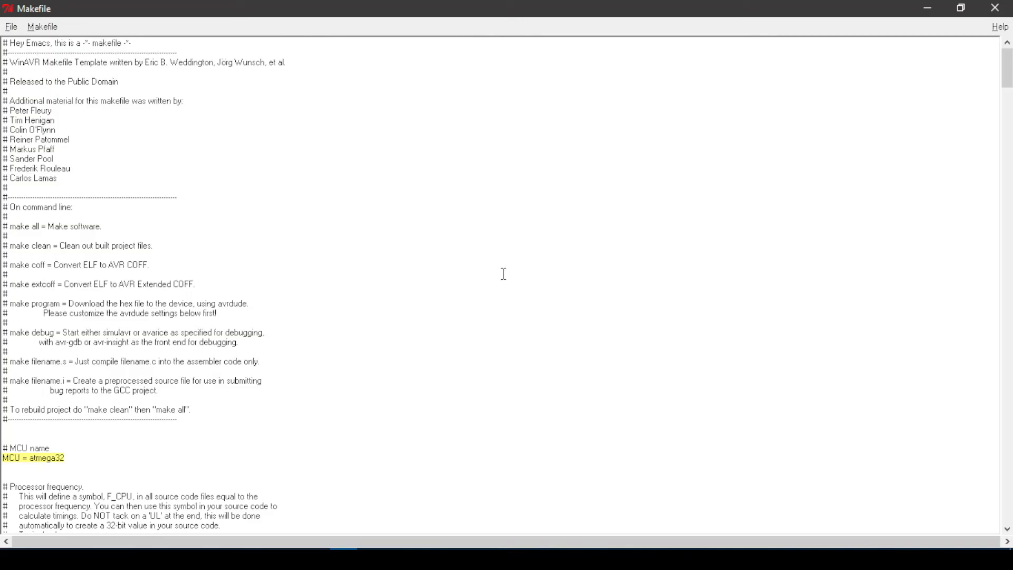
pyautogui.click(11, 27)
pyautogui.click(927, 8)
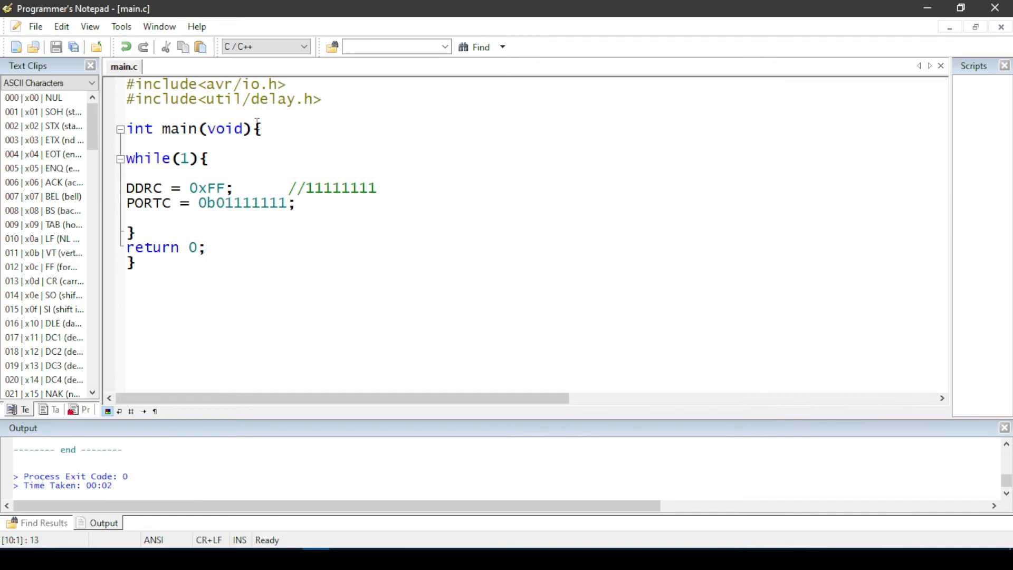
# - Rebuild the edited program with [WinAVR] Make All and switch back to the Proteus schematic
pyautogui.click(122, 25)
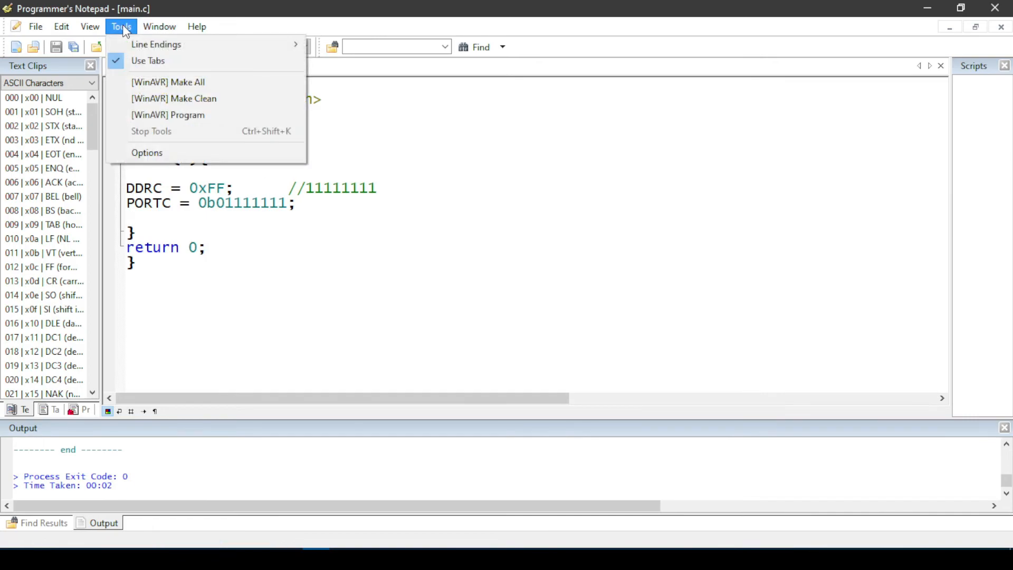
pyautogui.click(180, 87)
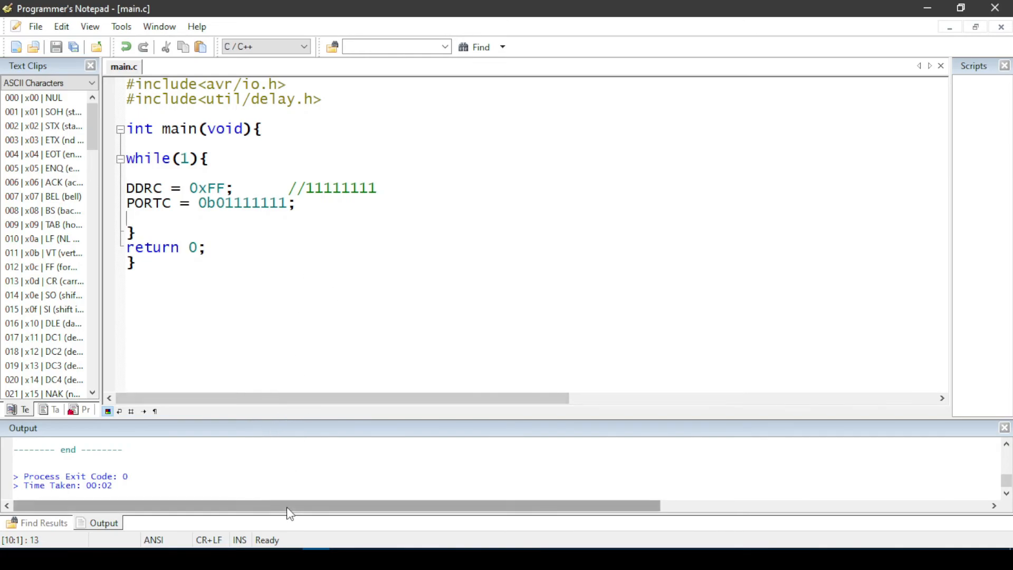
pyautogui.click(289, 549)
pyautogui.click(479, 254)
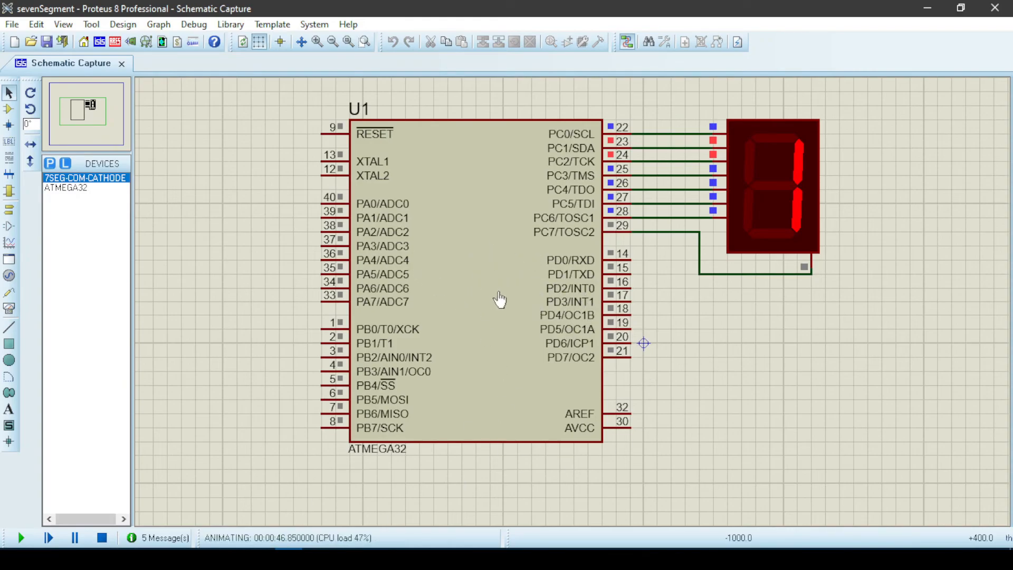
# - Stop the running simulation and reload main.hex from the Lab02 folder as the ATMEGA32's program file
pyautogui.click(104, 538)
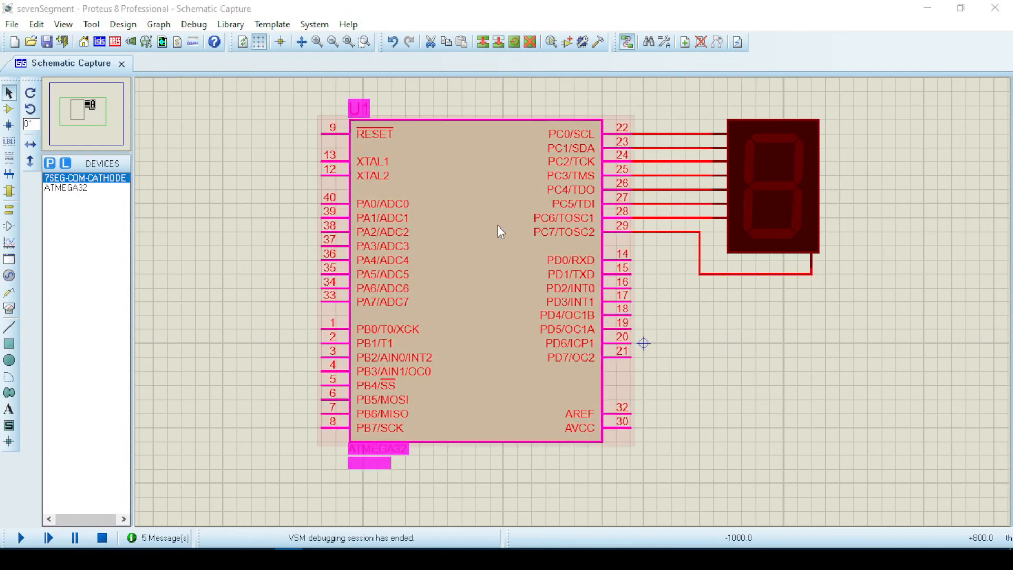
pyautogui.doubleClick(499, 231)
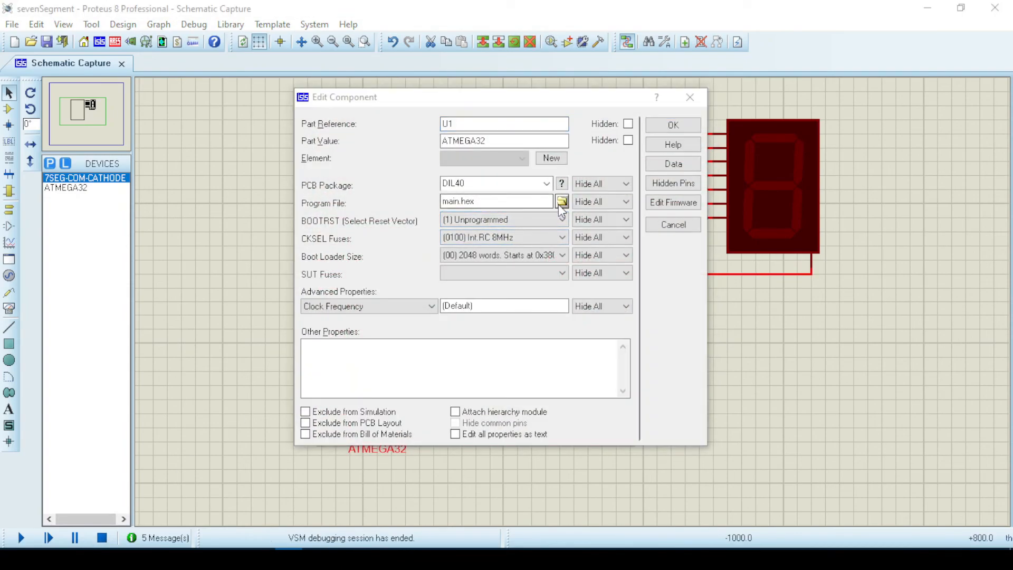
pyautogui.click(562, 201)
pyautogui.click(370, 201)
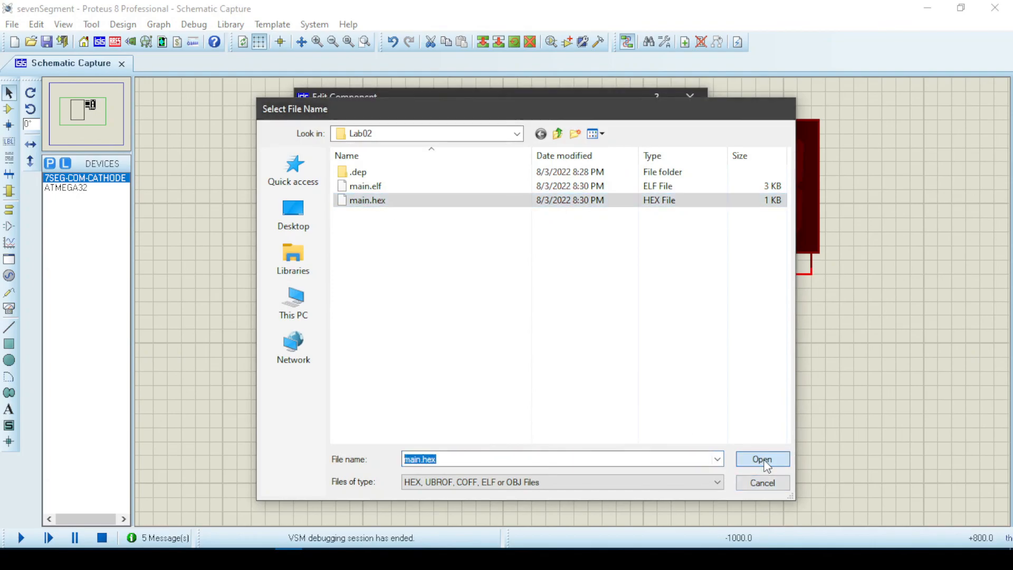
pyautogui.click(764, 460)
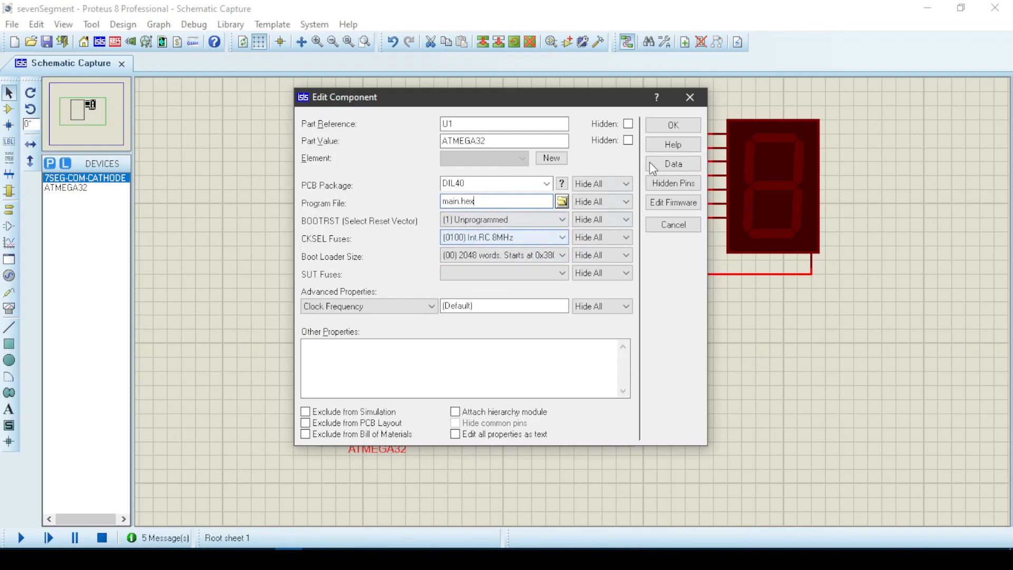
pyautogui.click(673, 125)
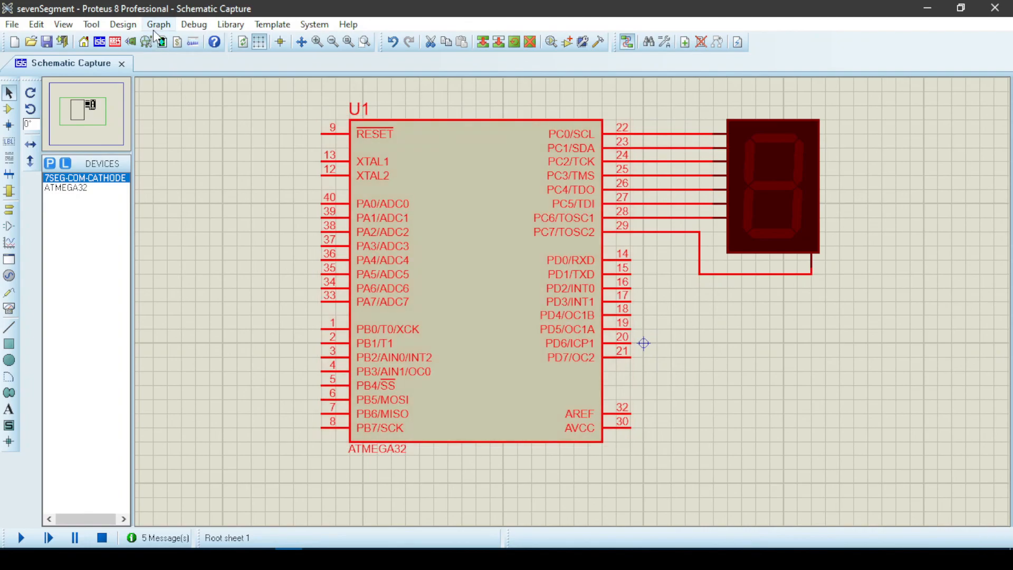
# - Run the simulation again with the rebuilt main.hex program
pyautogui.click(194, 24)
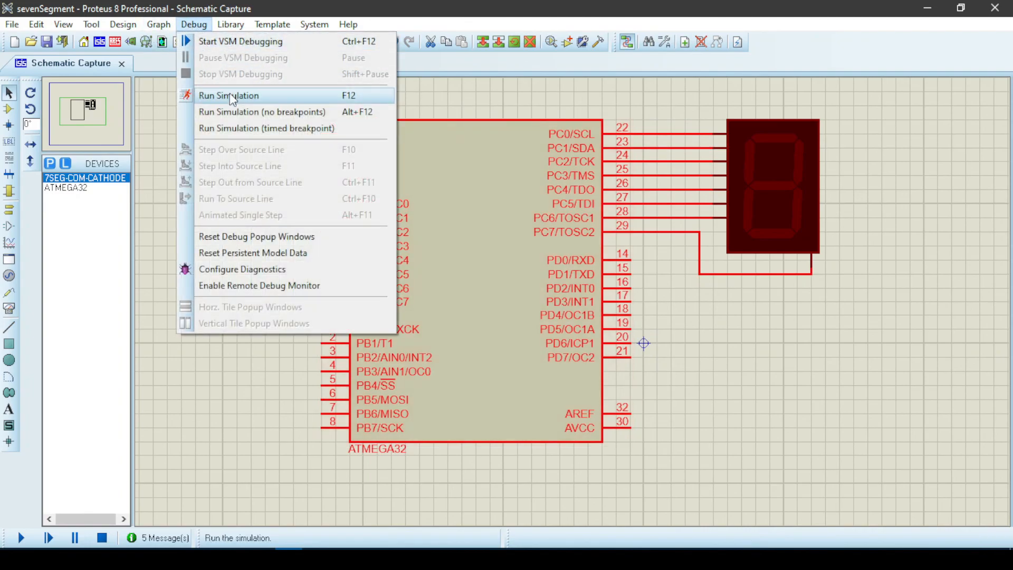
pyautogui.click(229, 95)
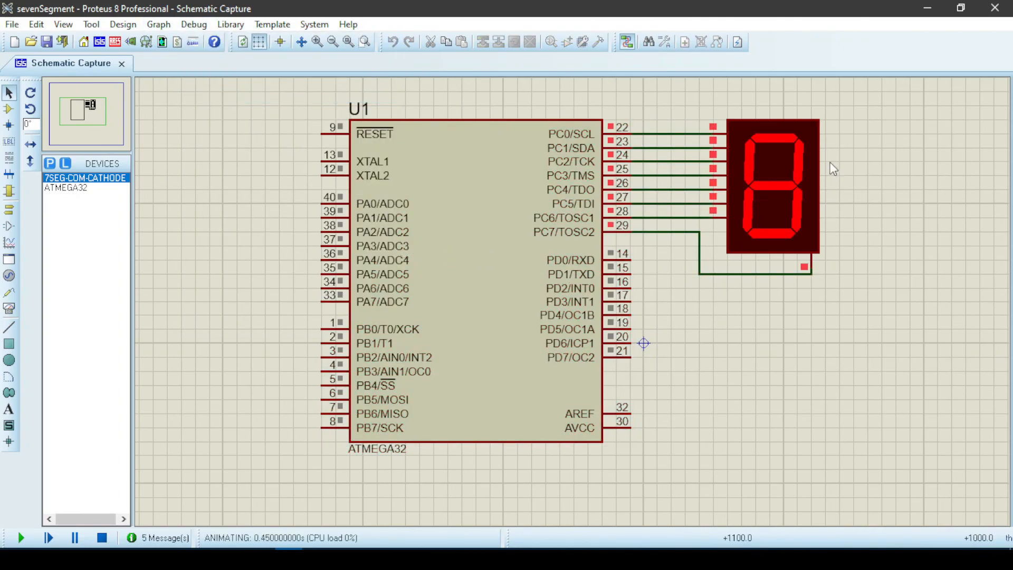